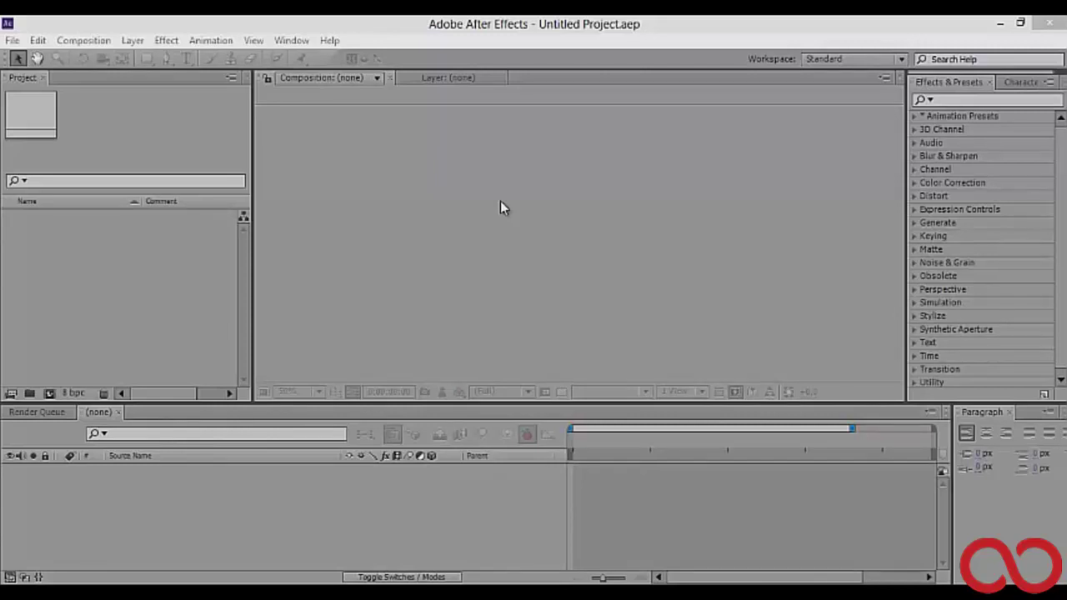
# - Focus the After Effects workspace and open the Composition menu
pyautogui.click(458, 207)
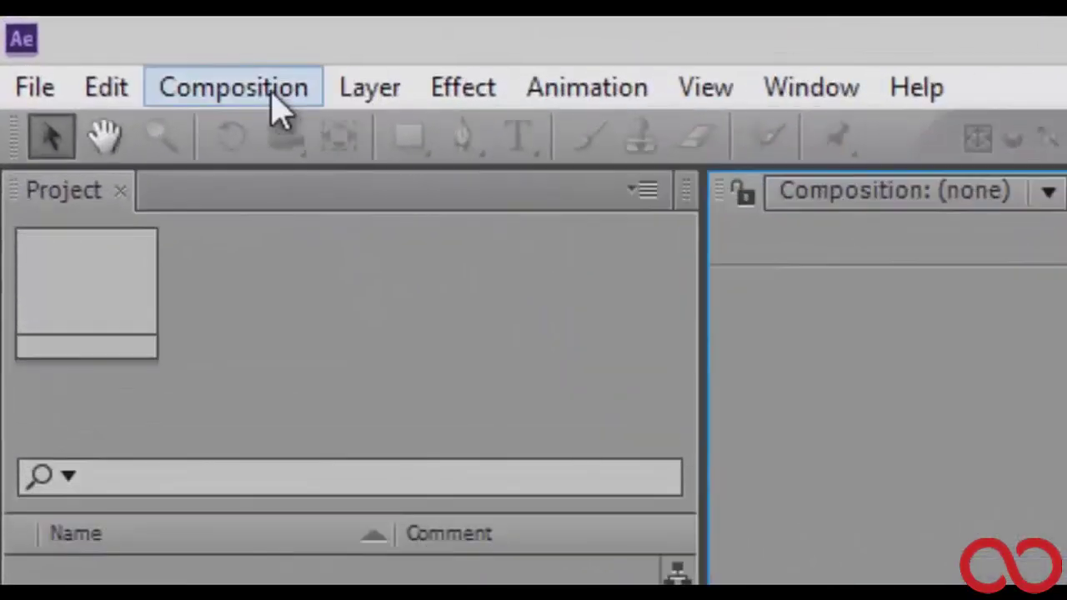
pyautogui.click(275, 108)
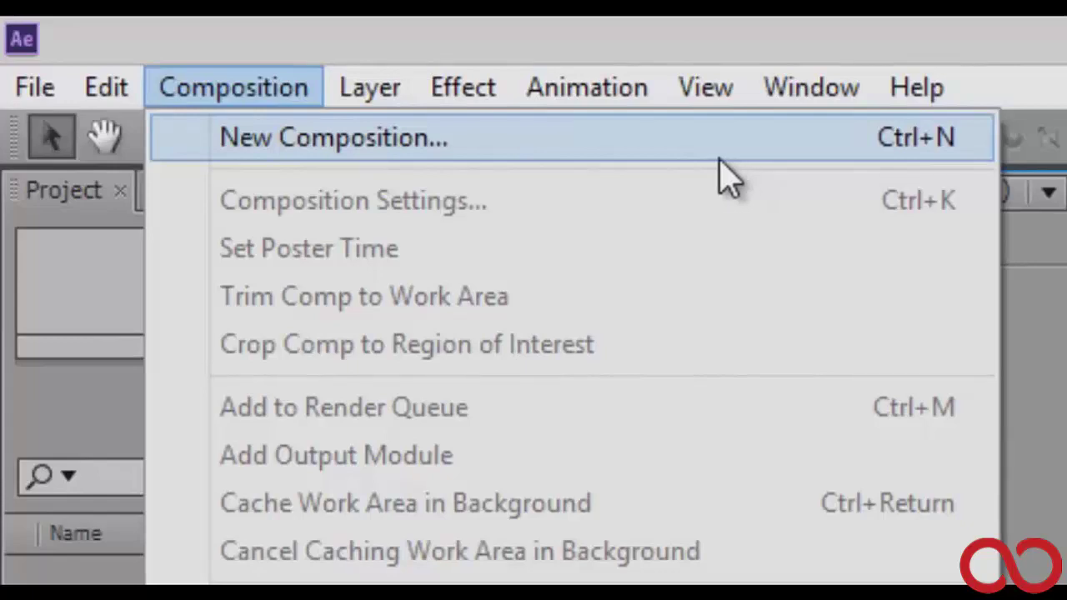
# - Start a new composition, rename it from 'Comp 1' to 'kezakoo', and show the Preset list
pyautogui.click(657, 161)
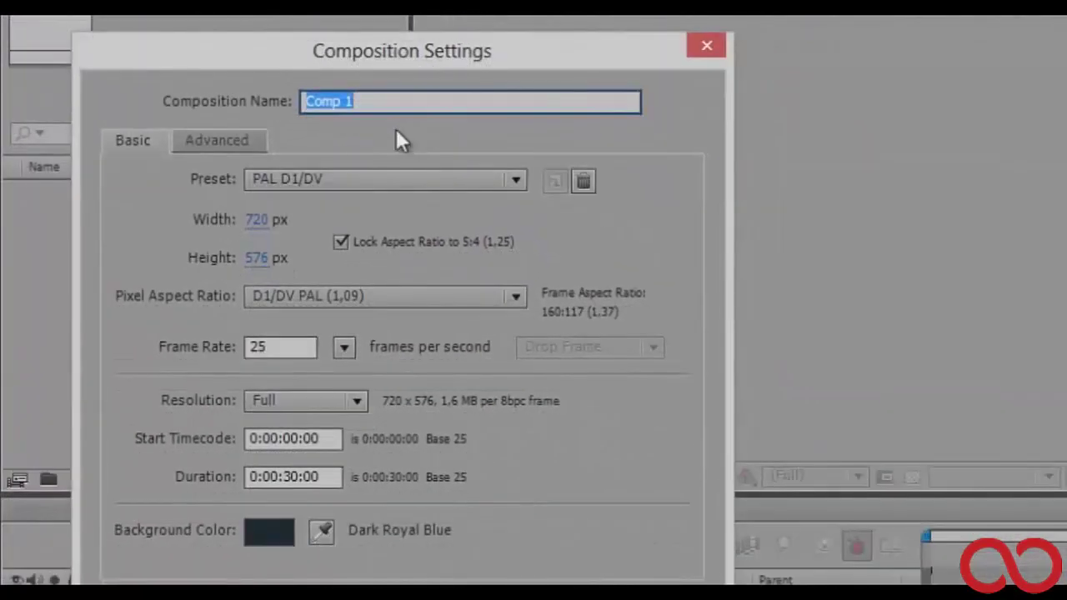
pyautogui.press('BackSpace')
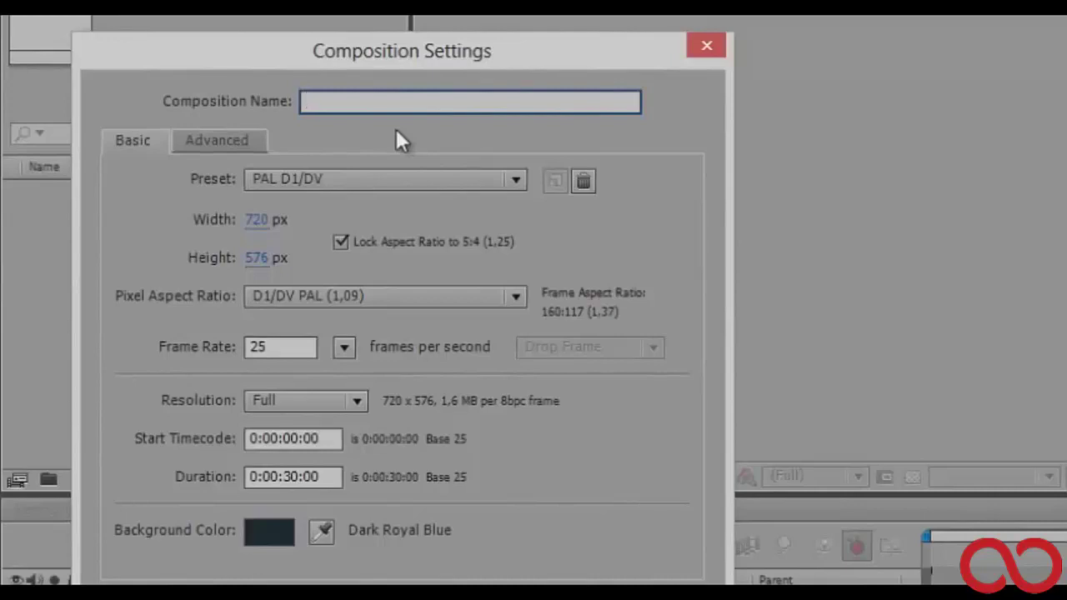
pyautogui.write('kezakoo')
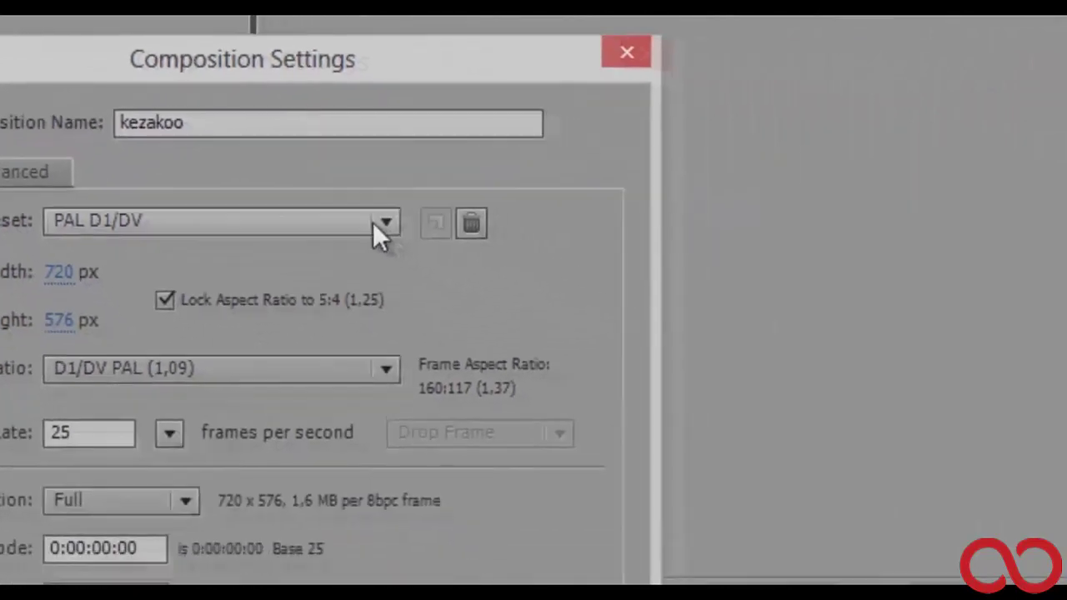
pyautogui.click(261, 167)
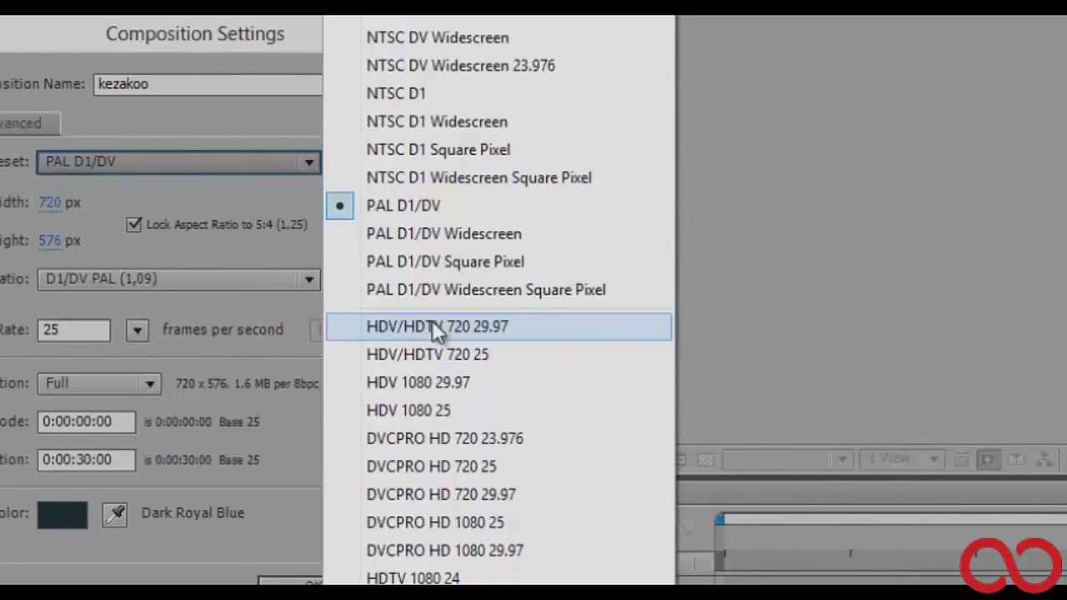
# - Create kezakoo with preset PAL D1/DV (720×576, 25 fps), Full resolution and 0:00:30:00 duration
pyautogui.click(276, 200)
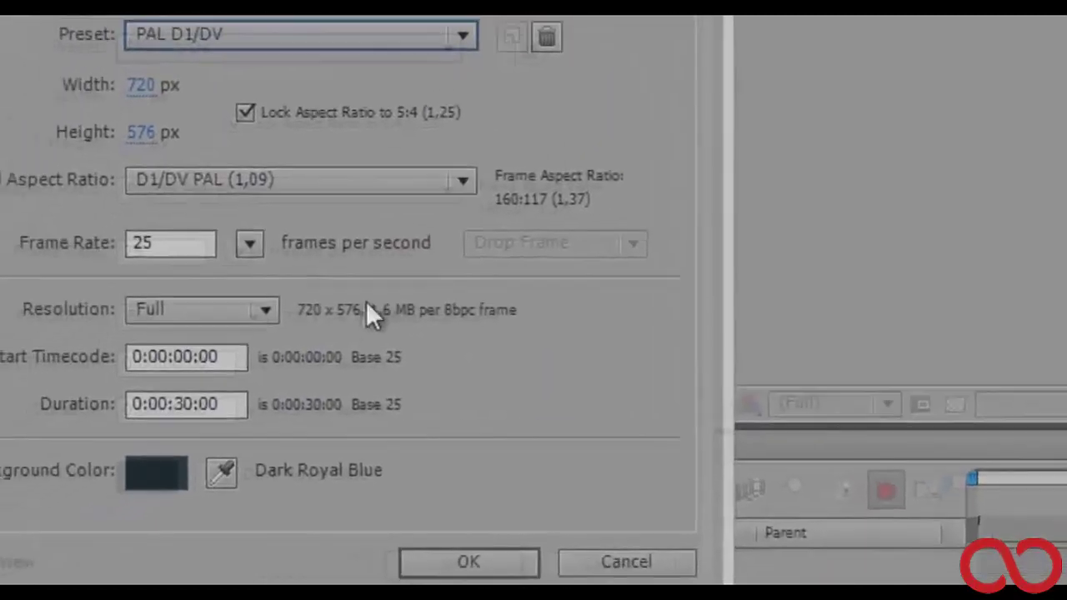
pyautogui.click(150, 384)
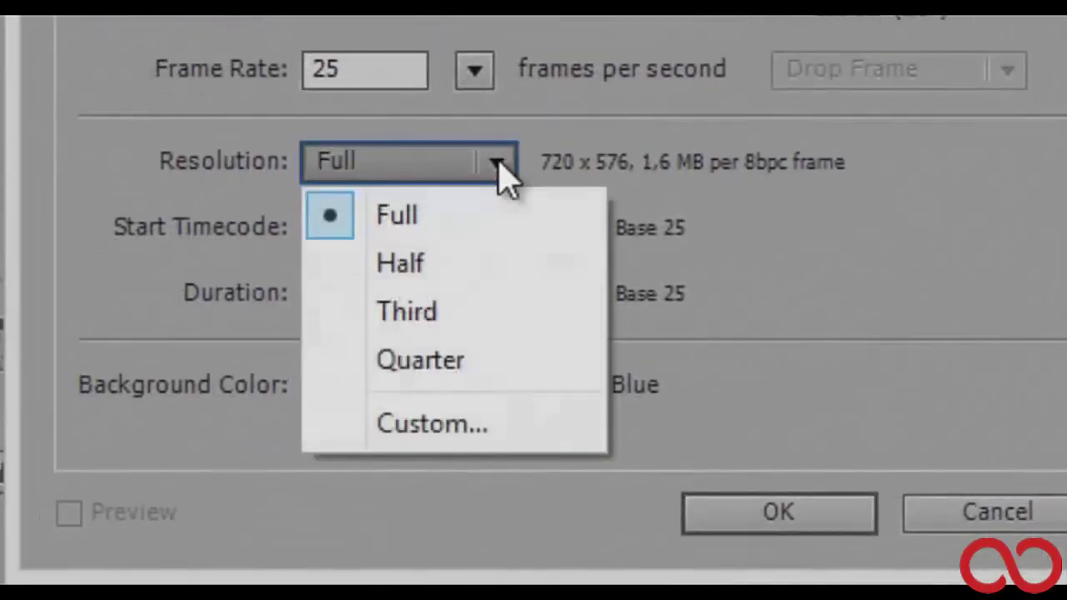
pyautogui.click(508, 254)
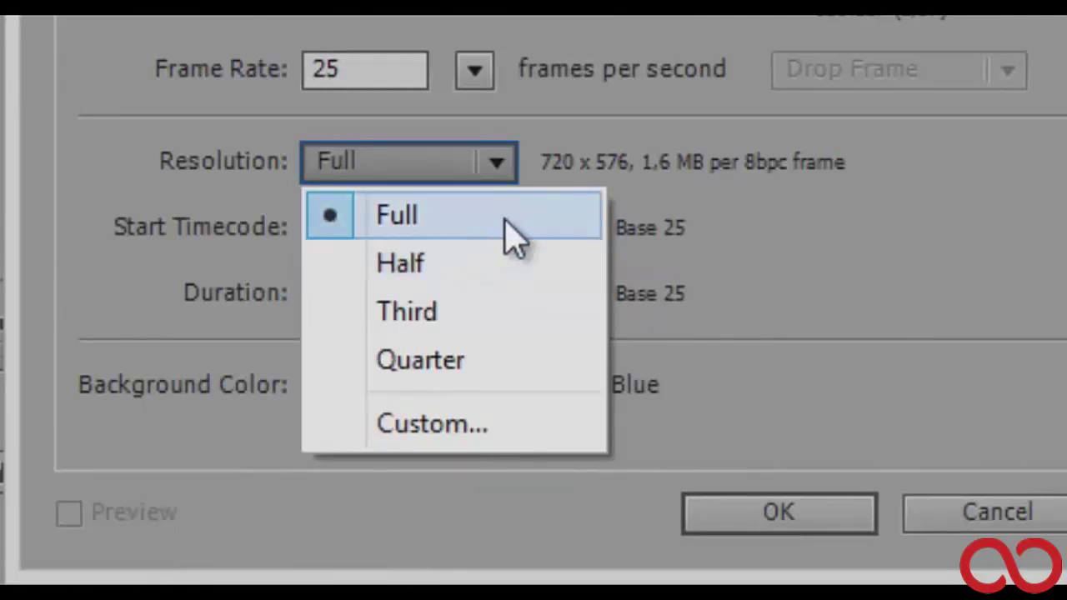
pyautogui.click(773, 240)
pyautogui.click(388, 294)
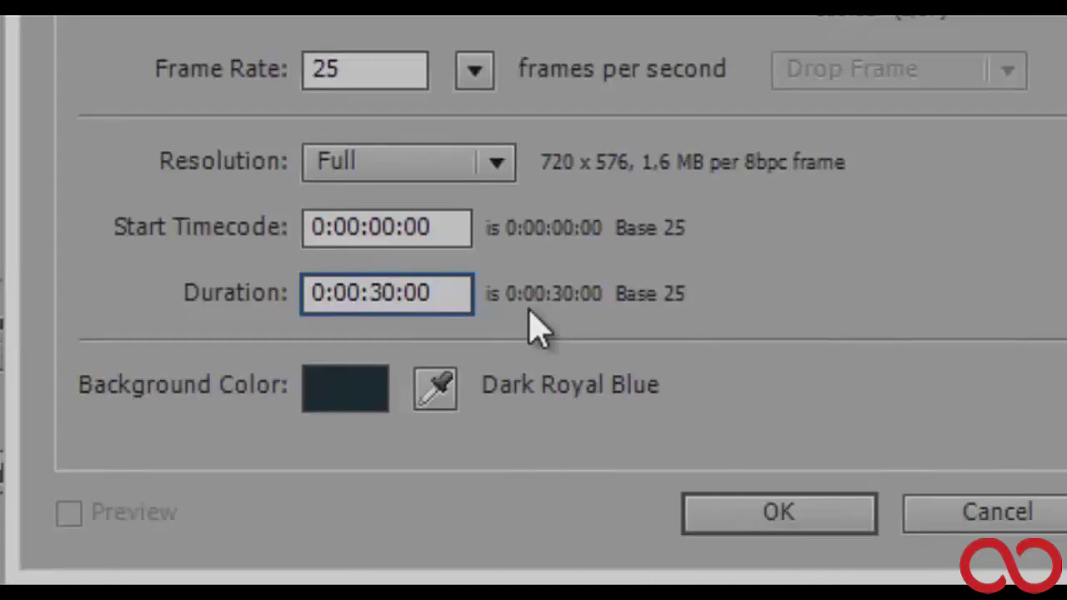
pyautogui.click(746, 388)
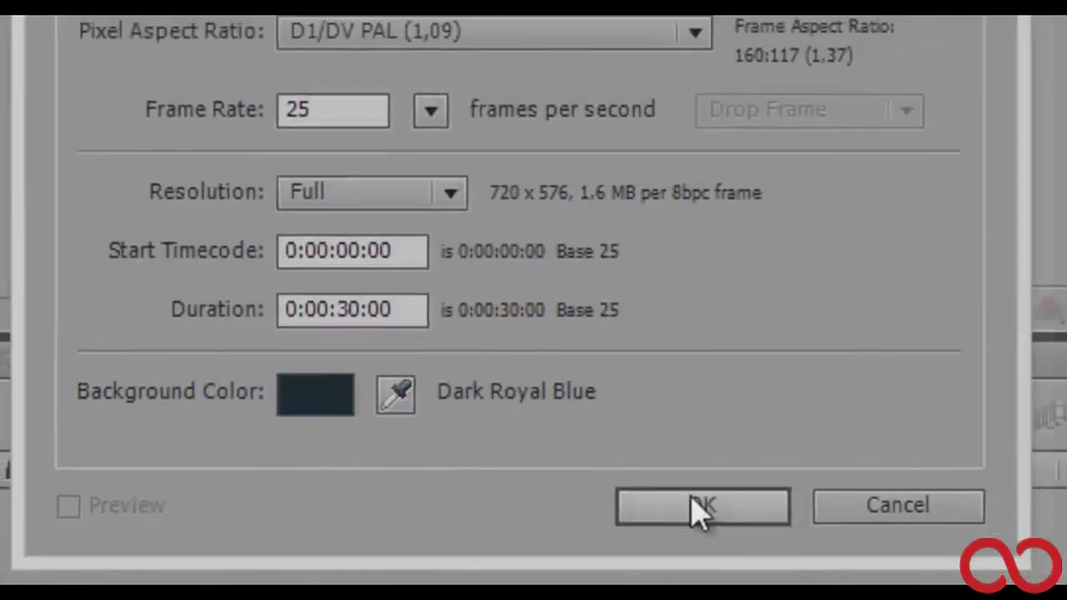
pyautogui.click(738, 512)
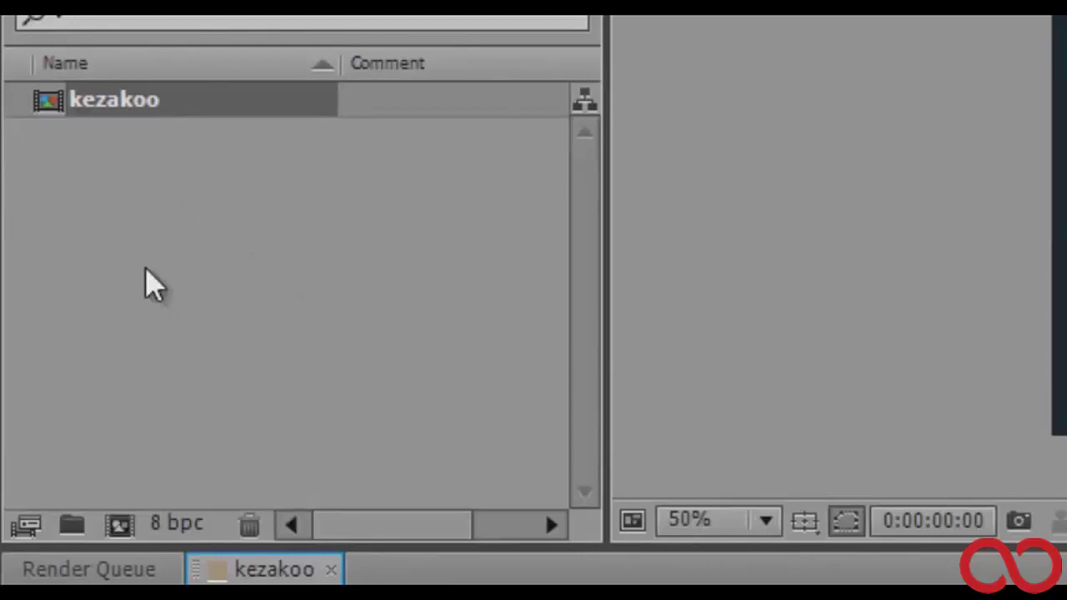
# - Choose Import > File from the empty Project panel's context menu
pyautogui.rightClick(147, 283)
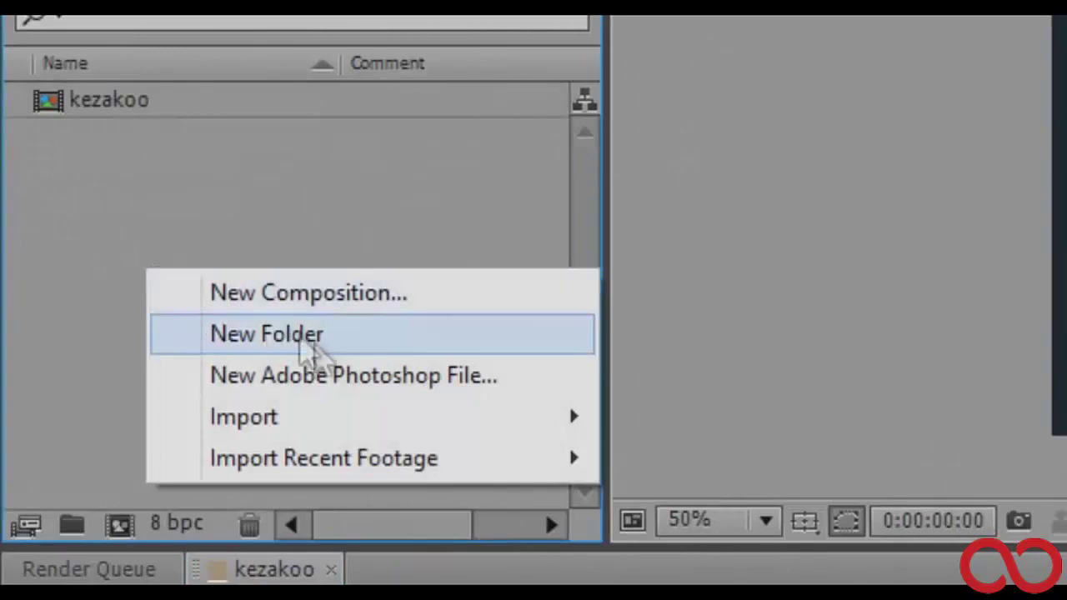
pyautogui.moveTo(388, 426)
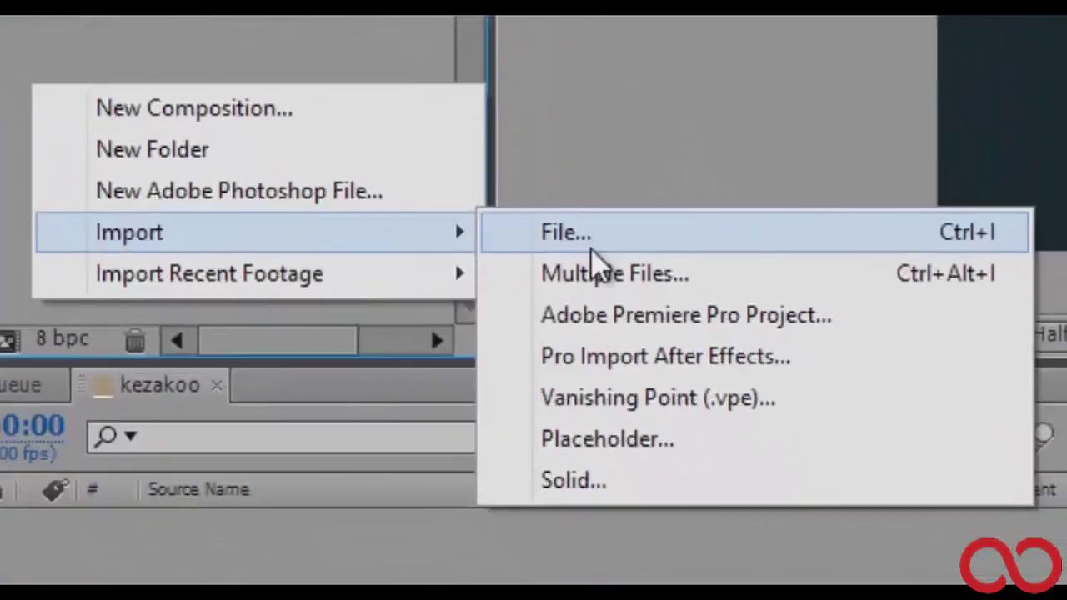
pyautogui.click(593, 248)
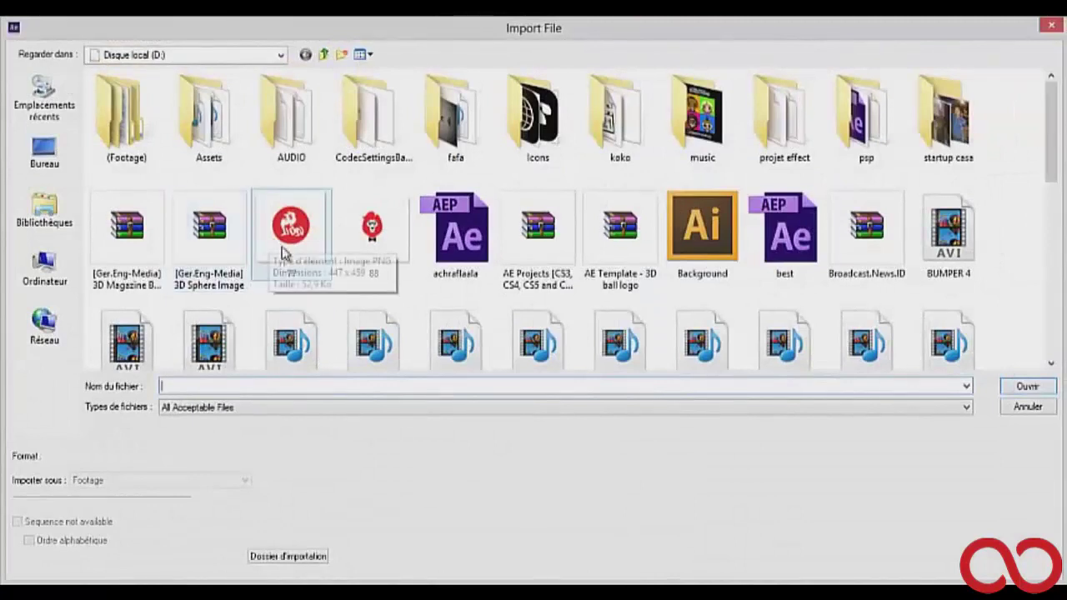
# - Import 77.PNG, 88.PNG, BUMPER4_R.mov, BUMPER4_S.mov and BUMPER5.mov into the project
pyautogui.click(288, 242)
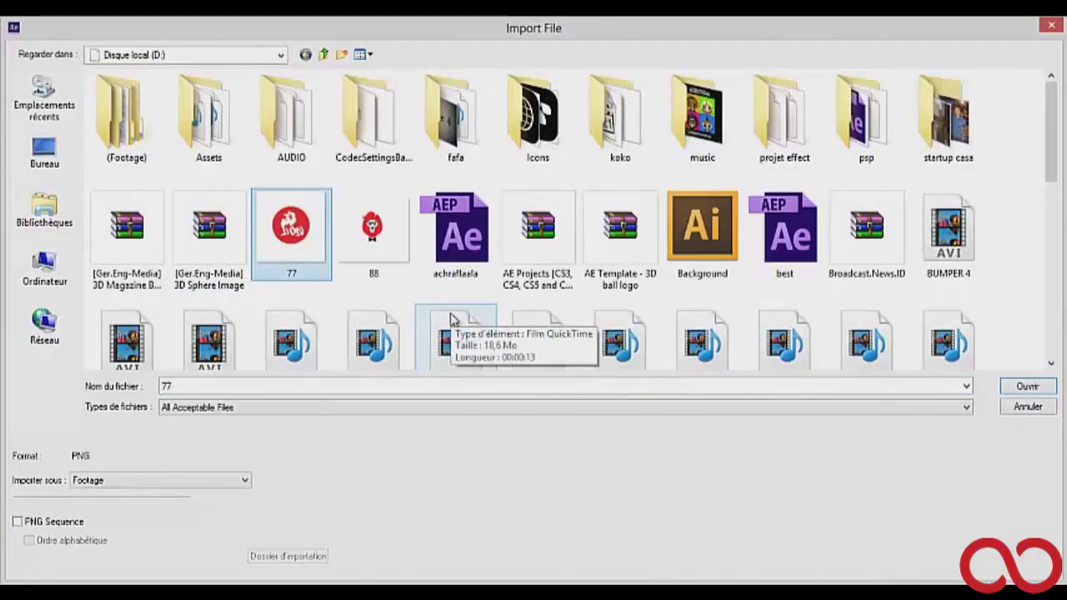
pyautogui.keyDown('ctrl'); pyautogui.click(381, 240); pyautogui.keyUp('ctrl')
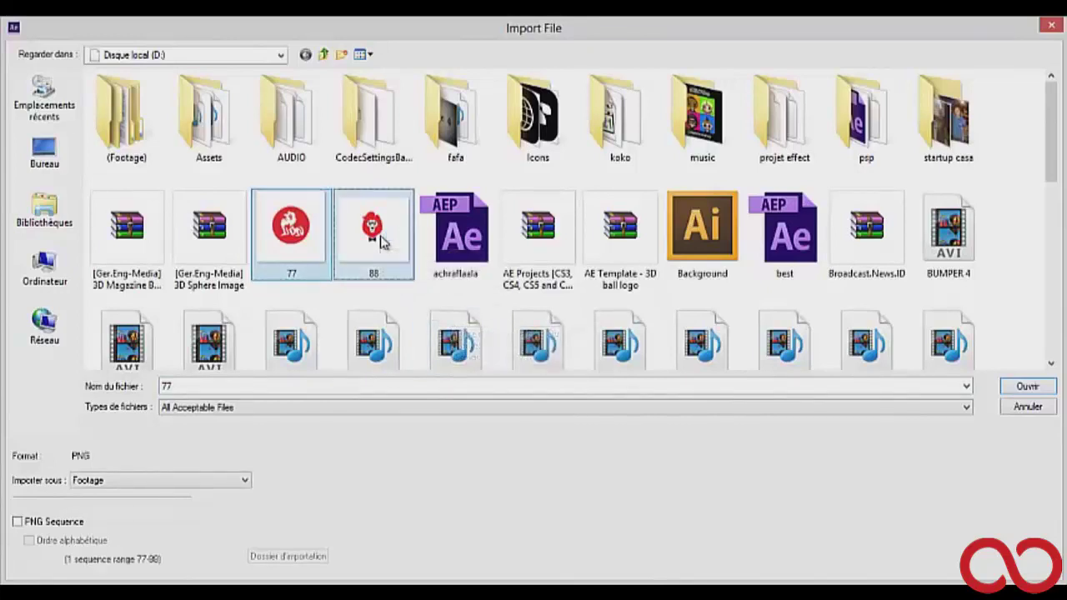
pyautogui.keyDown('ctrl'); pyautogui.click(455, 342); pyautogui.keyUp('ctrl')
pyautogui.keyDown('ctrl'); pyautogui.click(545, 354); pyautogui.keyUp('ctrl')
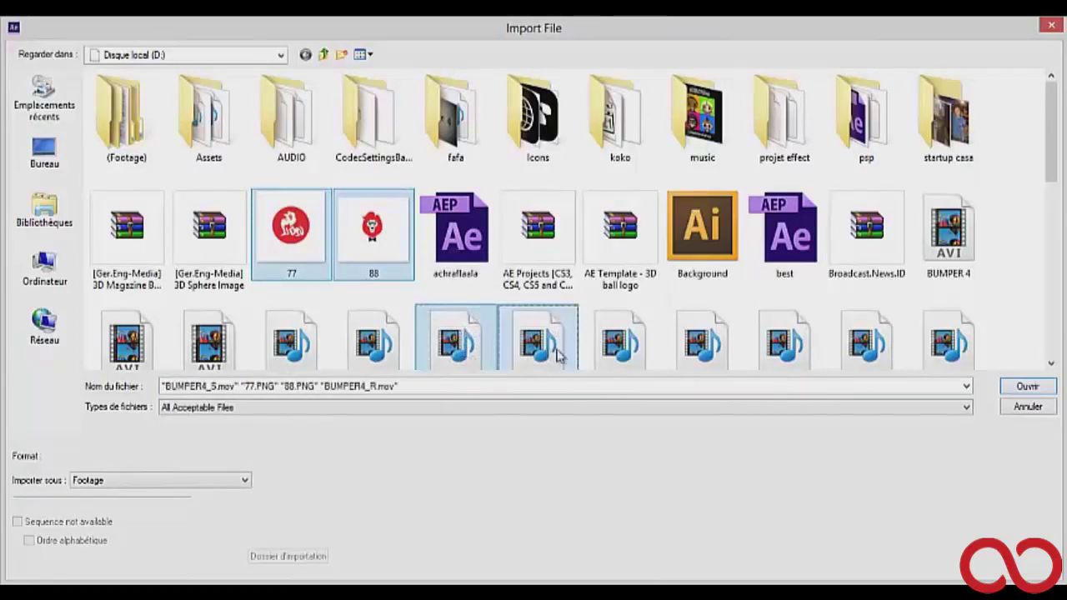
pyautogui.keyDown('ctrl'); pyautogui.click(599, 353); pyautogui.keyUp('ctrl')
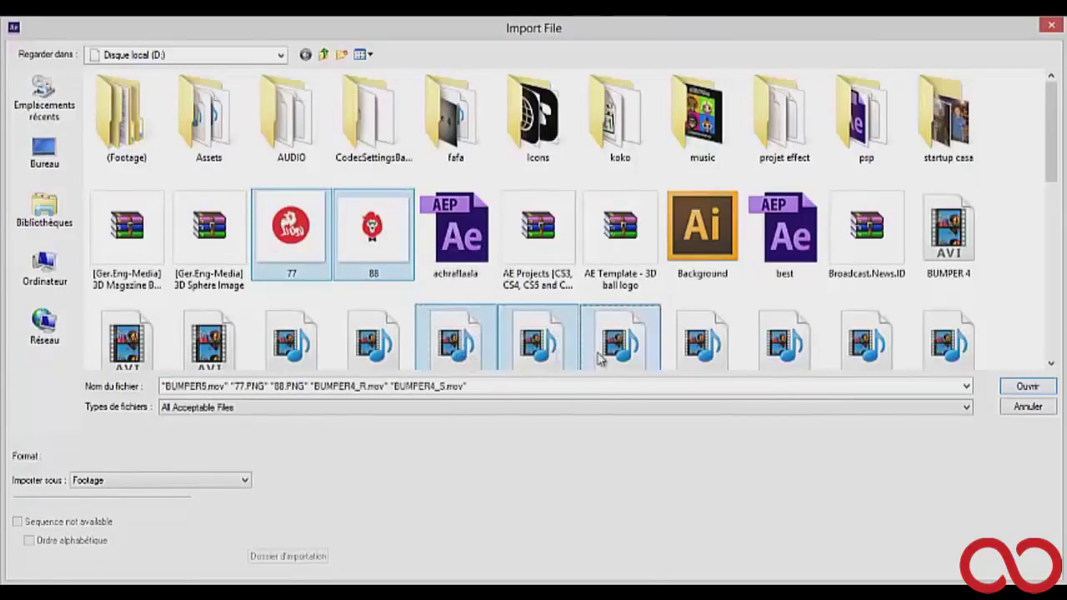
pyautogui.click(1025, 388)
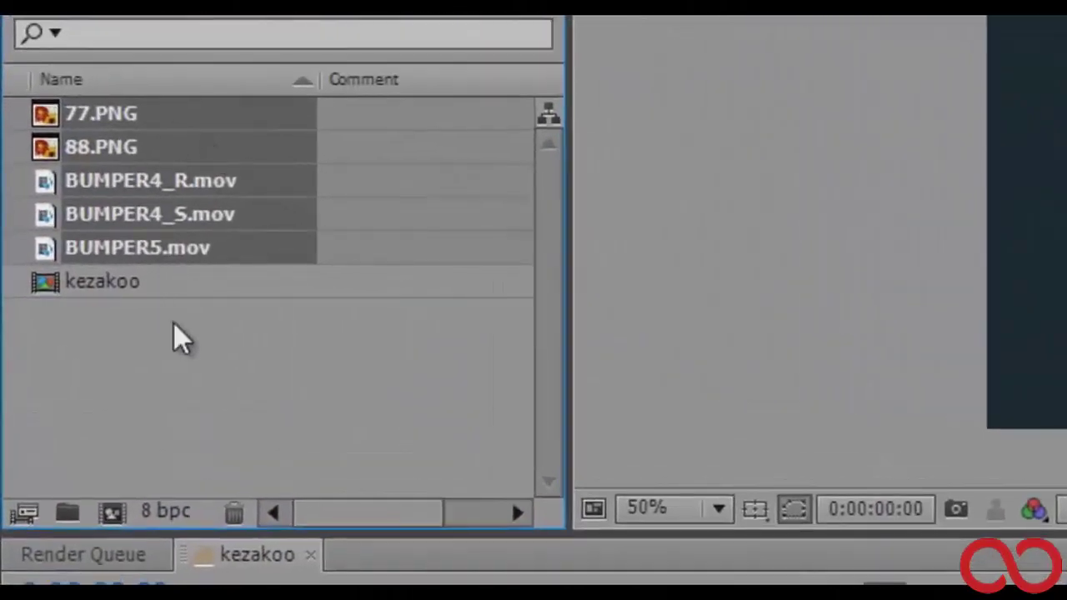
pyautogui.click(196, 380)
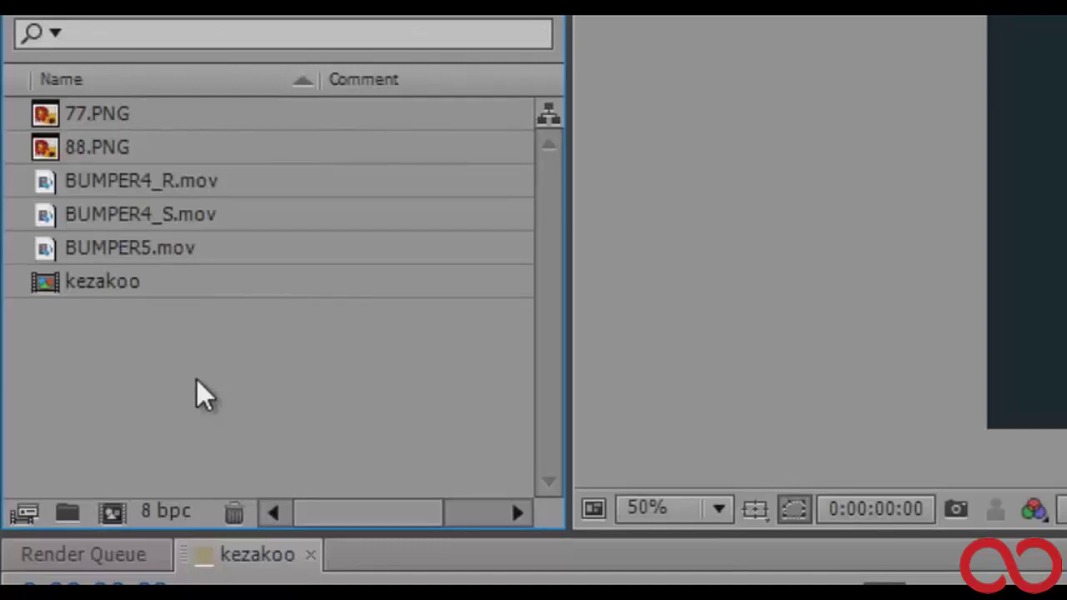
# - Create a 'photo' folder and move 77.PNG and 88.PNG into it
pyautogui.rightClick(196, 381)
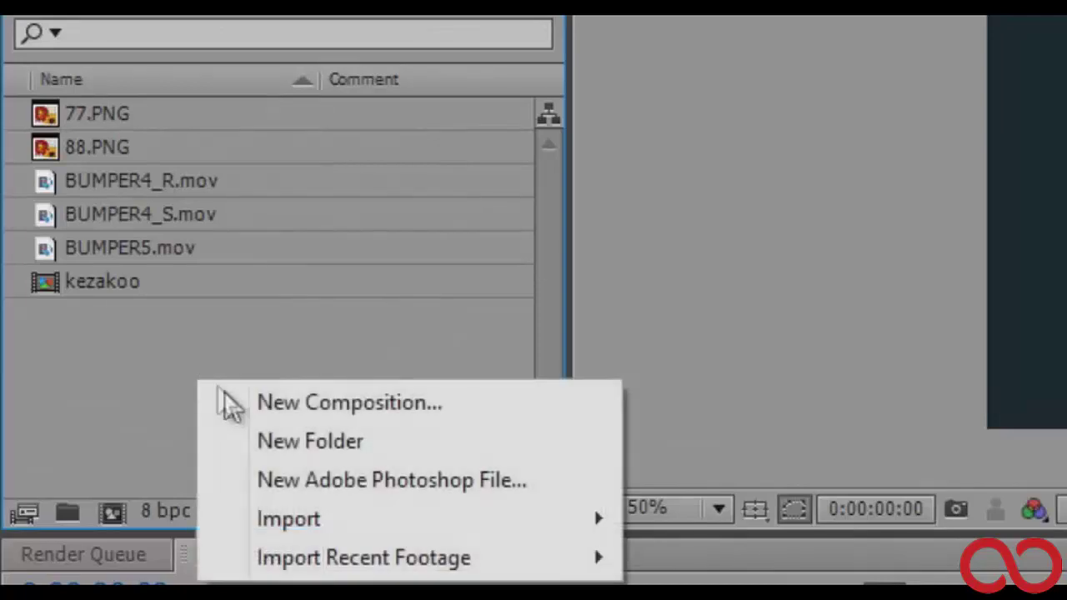
pyautogui.click(353, 455)
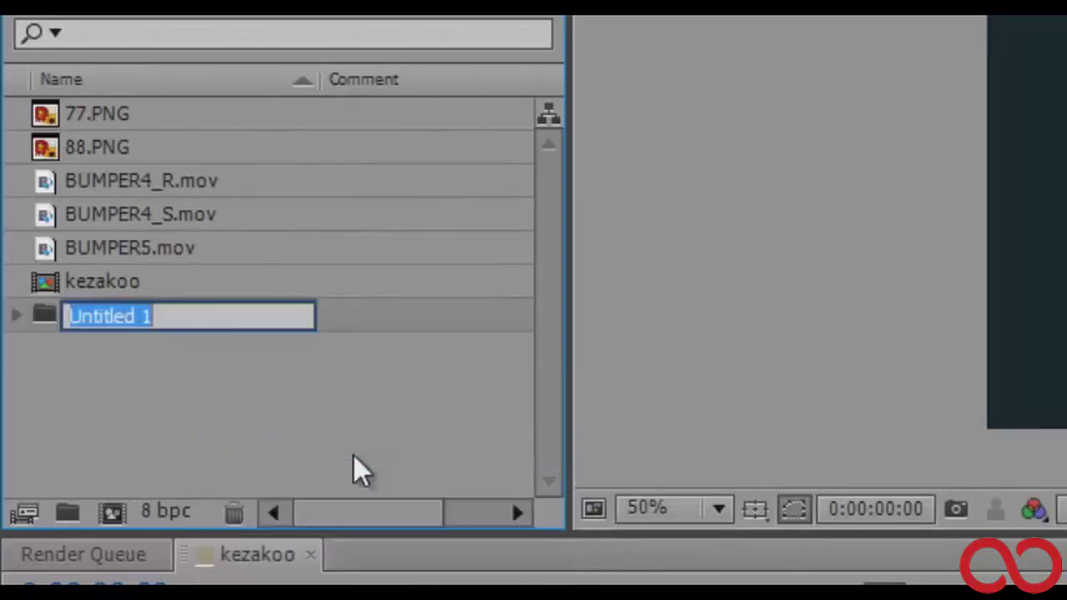
pyautogui.write('photo')
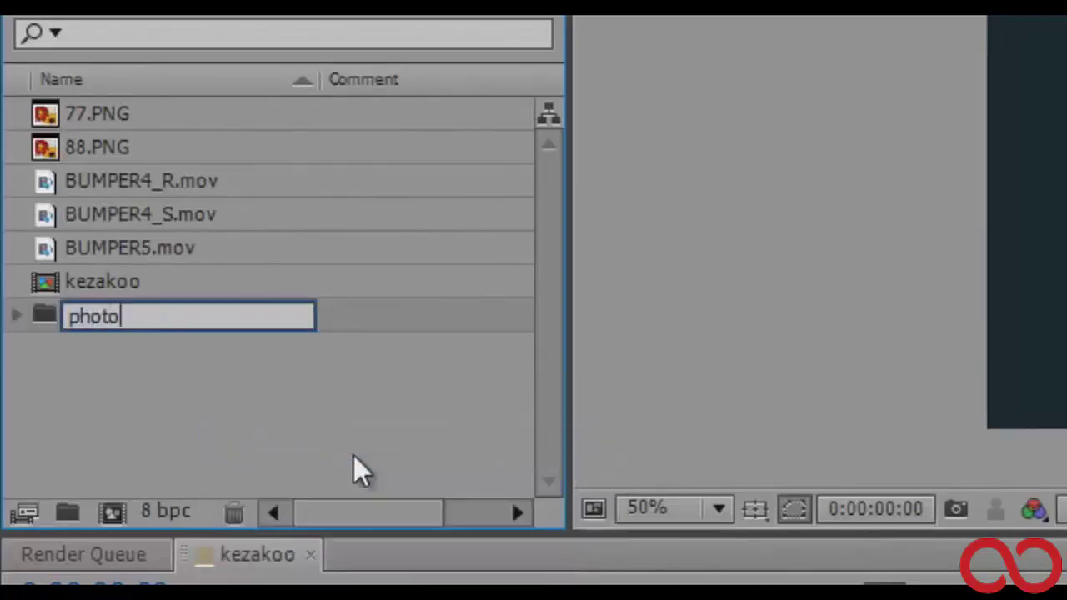
pyautogui.press('Return')
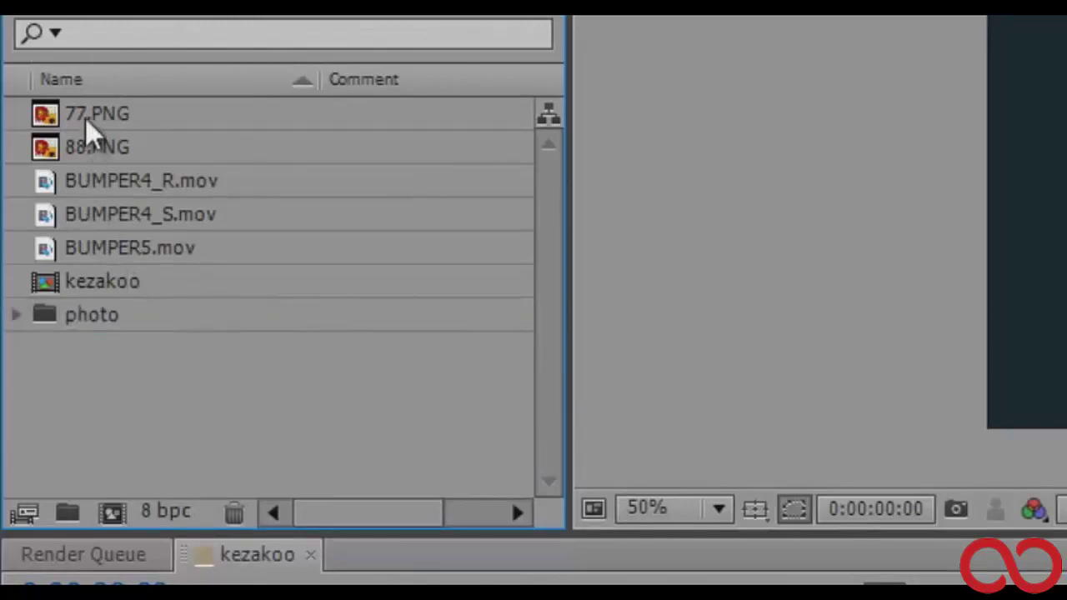
pyautogui.click(90, 115)
pyautogui.keyDown('shift'); pyautogui.click(94, 151); pyautogui.keyUp('shift')
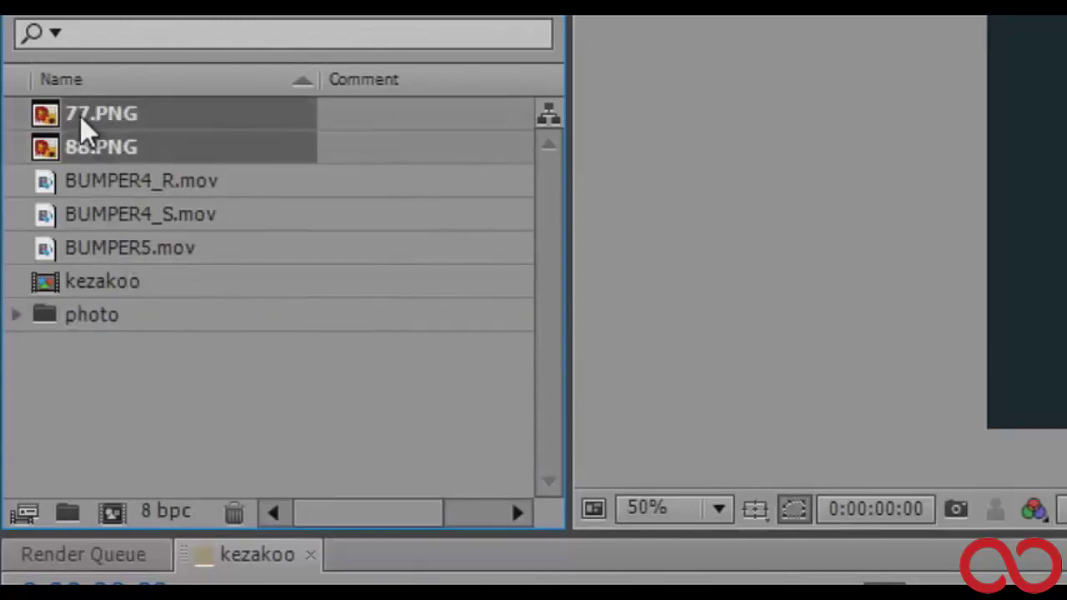
pyautogui.moveTo(82, 123)
pyautogui.mouseDown()
pyautogui.moveTo(106, 325)
pyautogui.moveTo(90, 321)
pyautogui.mouseUp()
# - Create a 'video' folder for the three BUMPER movies and expand the photo folder
pyautogui.rightClick(54, 277)
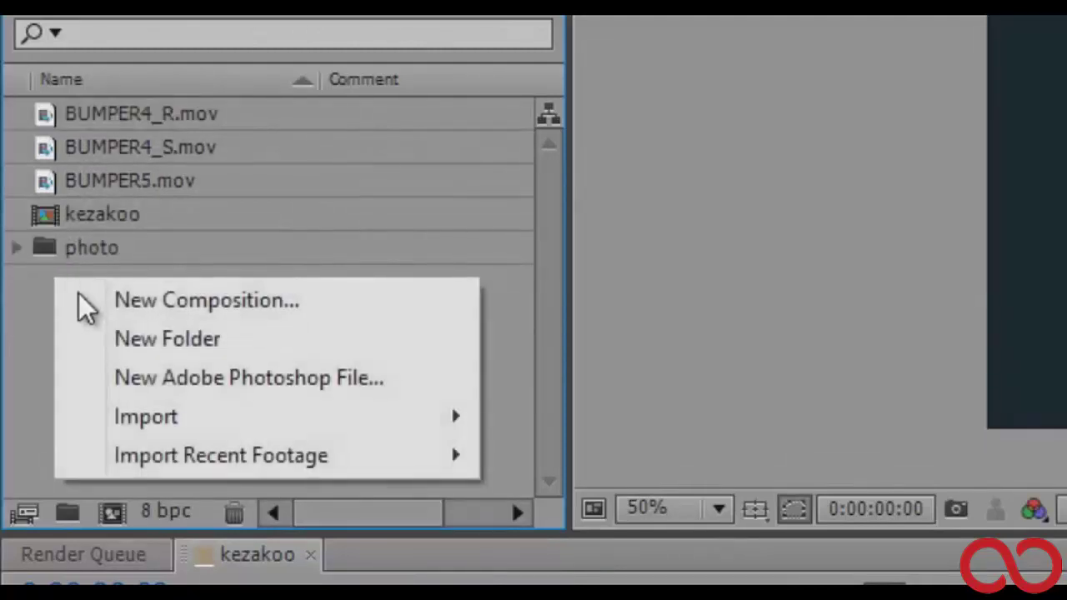
pyautogui.click(150, 346)
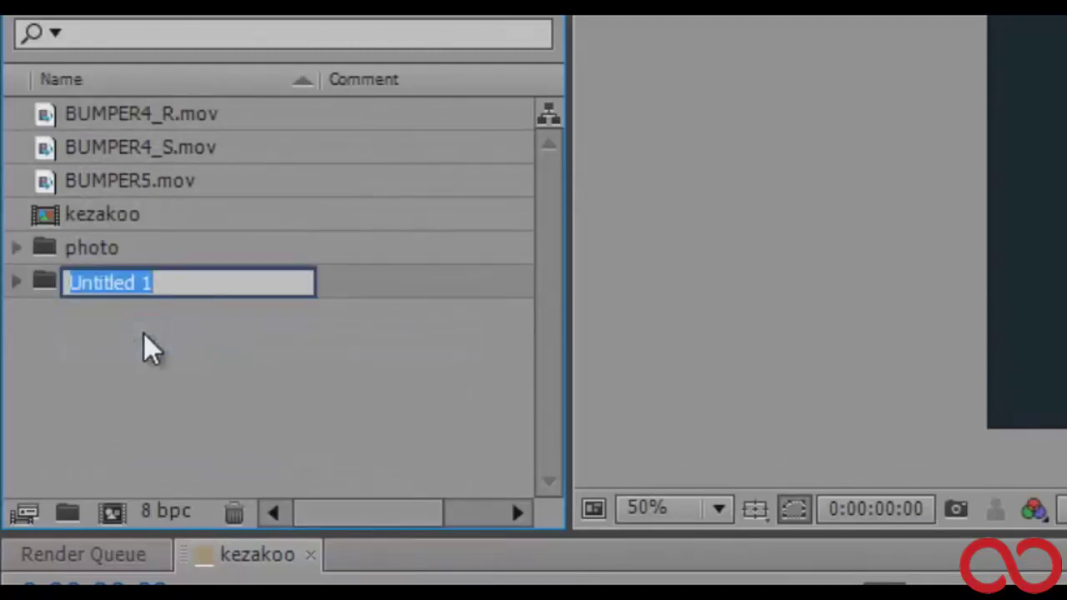
pyautogui.write('video')
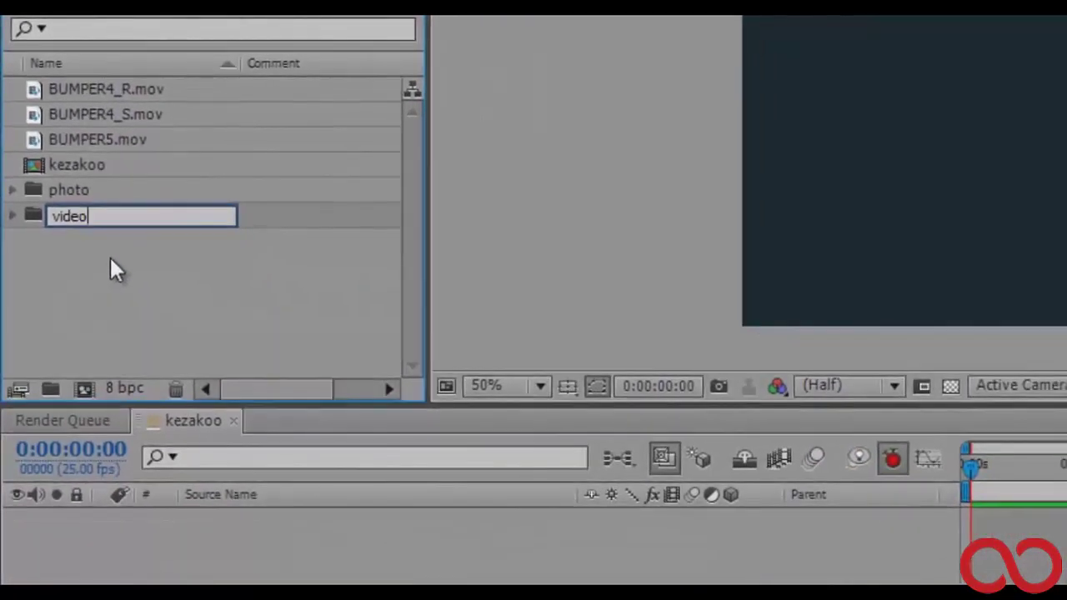
pyautogui.click(104, 238)
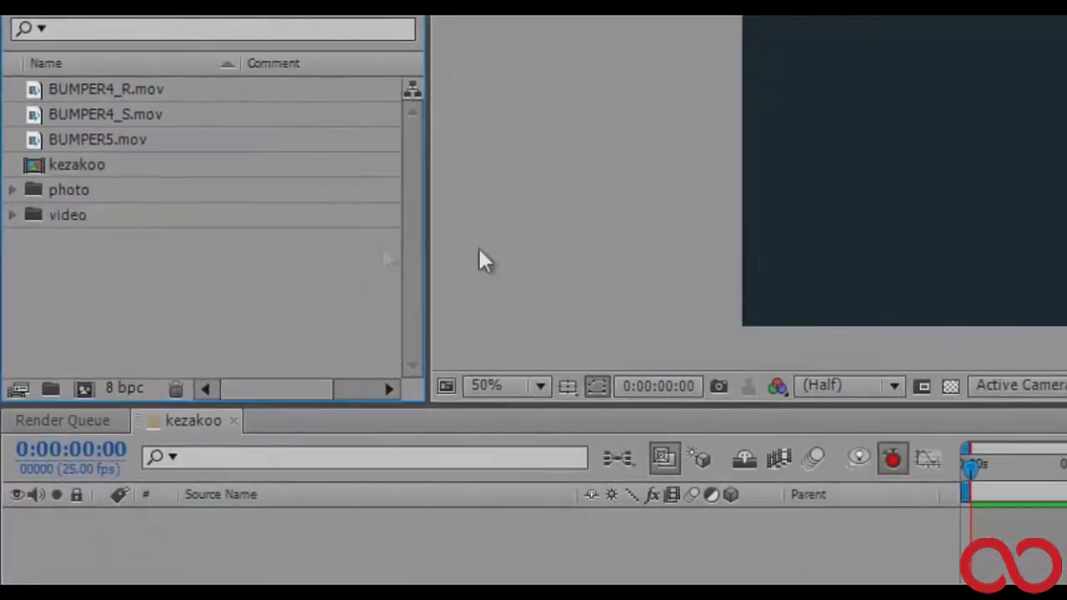
pyautogui.moveTo(107, 138)
pyautogui.mouseDown()
pyautogui.moveTo(84, 92)
pyautogui.moveTo(57, 219)
pyautogui.mouseUp()
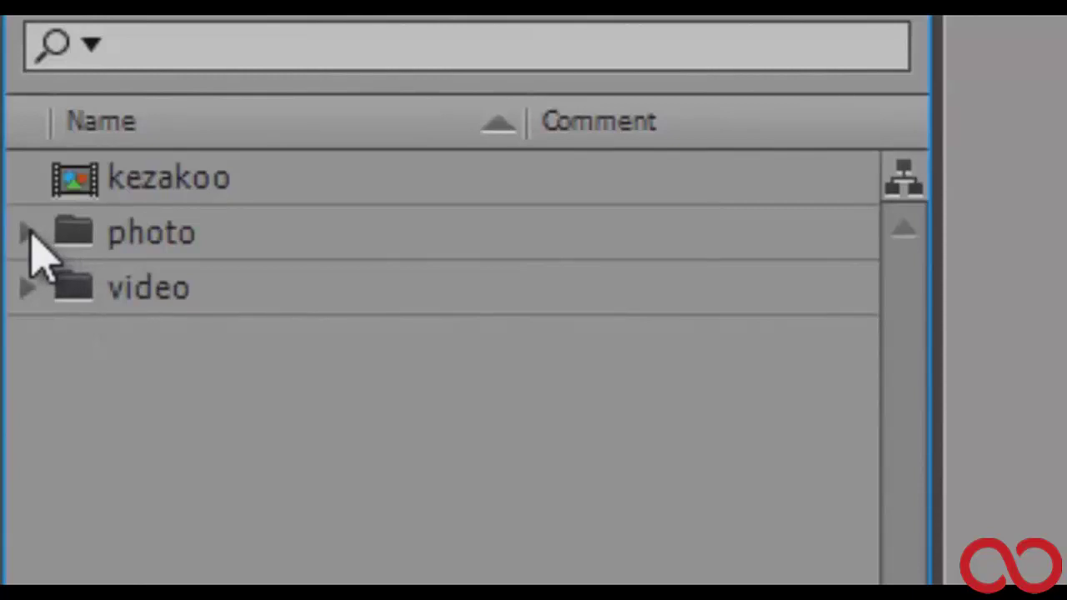
pyautogui.click(28, 234)
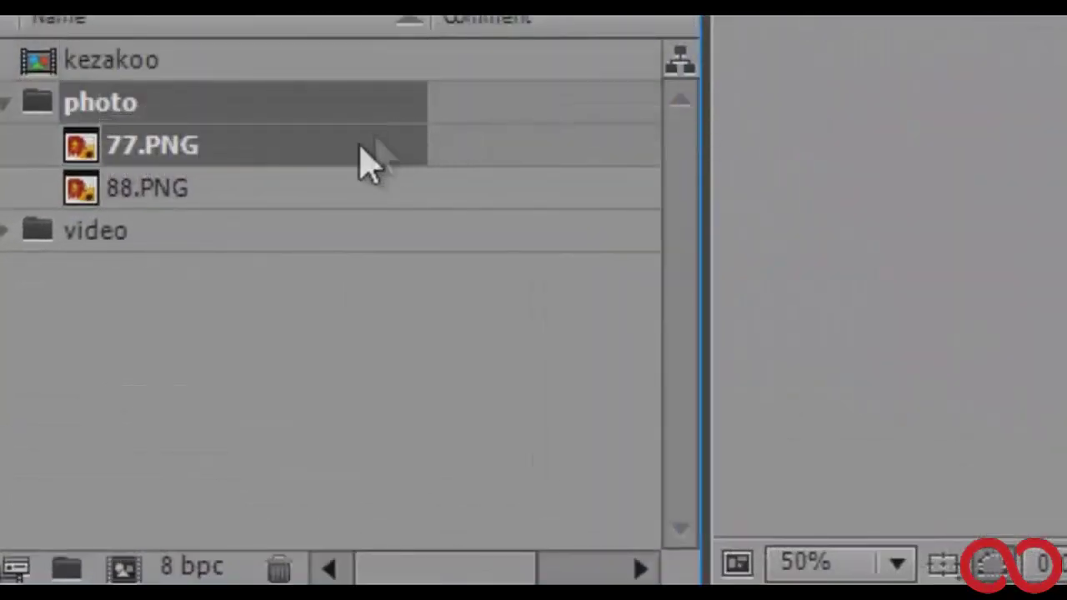
# - Place 77.PNG in the kezakoo composition and stretch it to fill the frame
pyautogui.click(215, 190)
pyautogui.moveTo(191, 155)
pyautogui.mouseDown()
pyautogui.moveTo(583, 182)
pyautogui.moveTo(560, 303)
pyautogui.mouseUp()
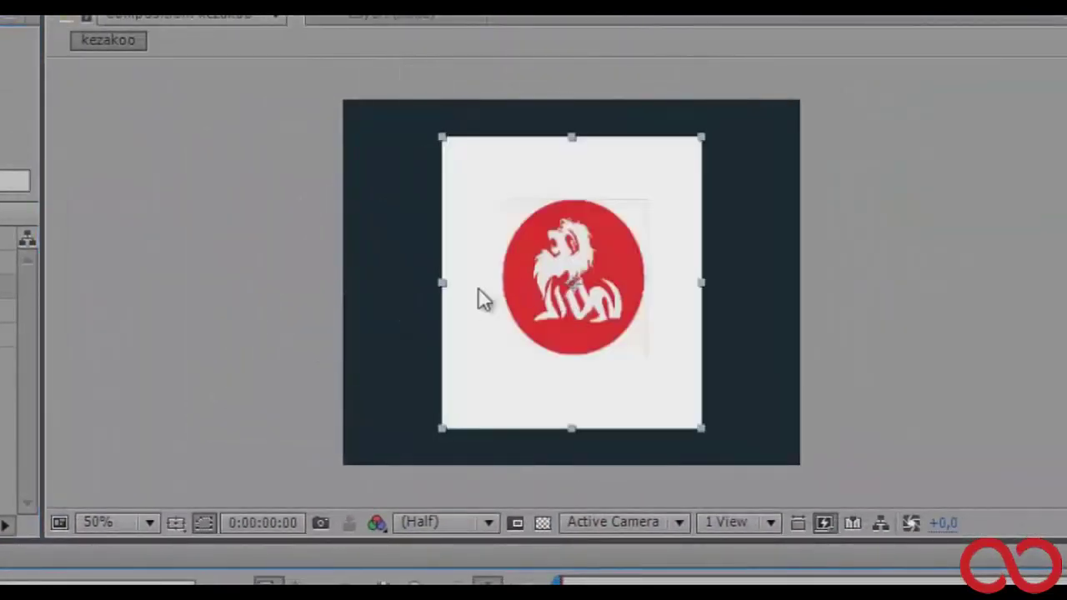
pyautogui.moveTo(441, 285); pyautogui.dragTo(343, 285)
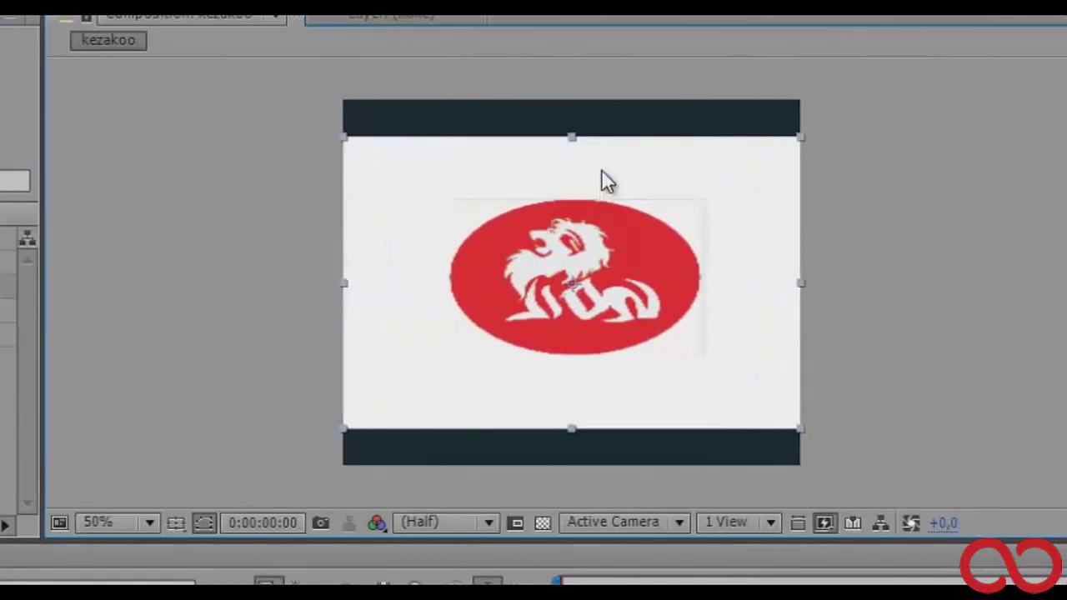
pyautogui.moveTo(570, 137); pyautogui.dragTo(568, 101)
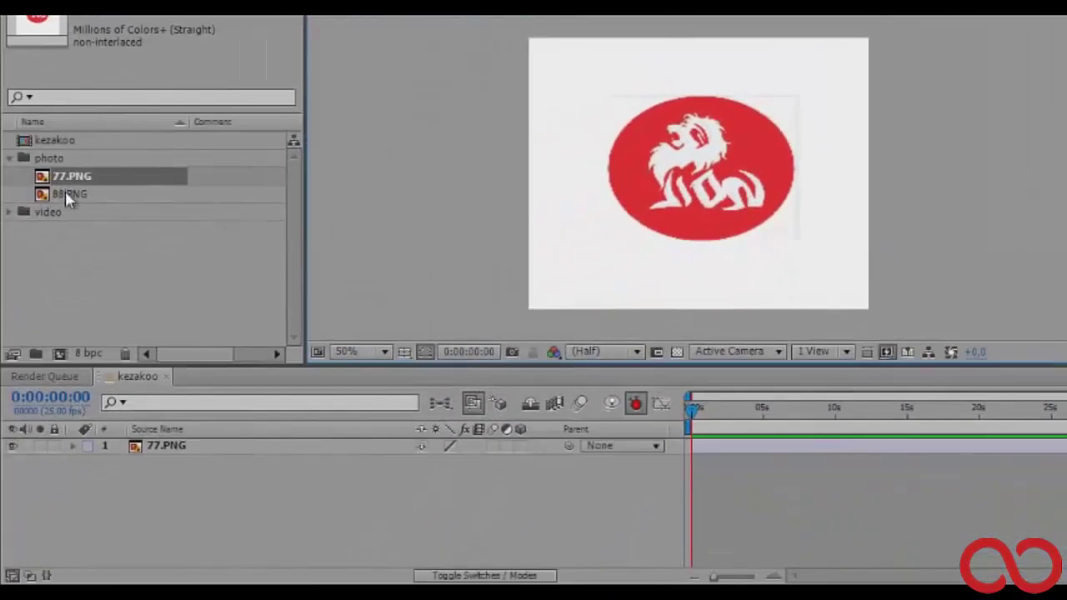
# - Add 88.PNG to the timeline as layer 2 beneath 77.PNG
pyautogui.click(57, 193)
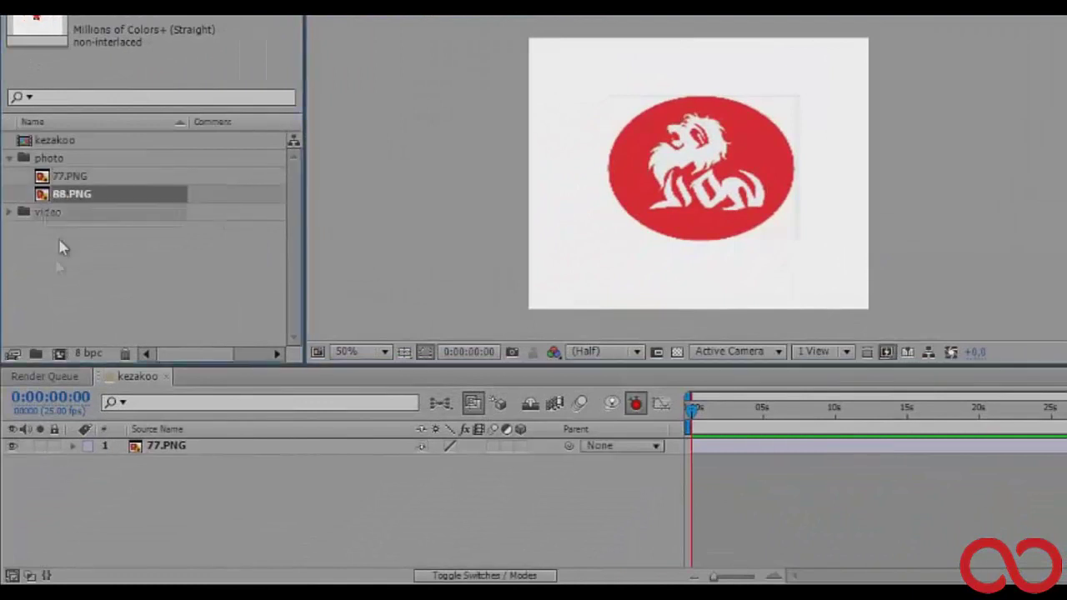
pyautogui.moveTo(58, 430); pyautogui.dragTo(46, 466)
pyautogui.click(83, 500)
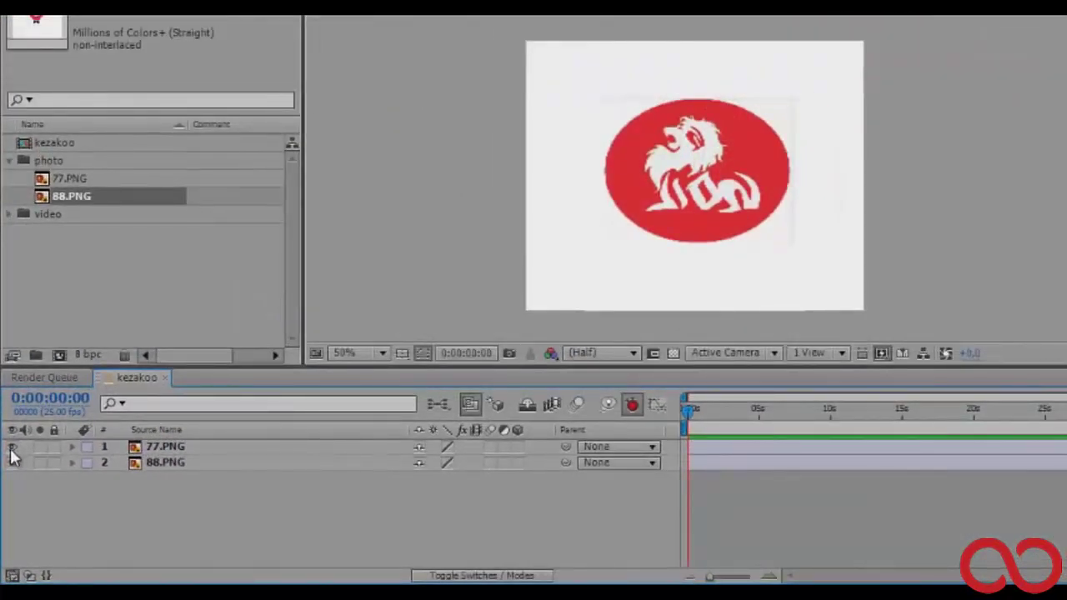
# - Hide 77.PNG, stretch 88.PNG to the full comp height and width, then show 77.PNG again
pyautogui.click(13, 447)
pyautogui.click(694, 170)
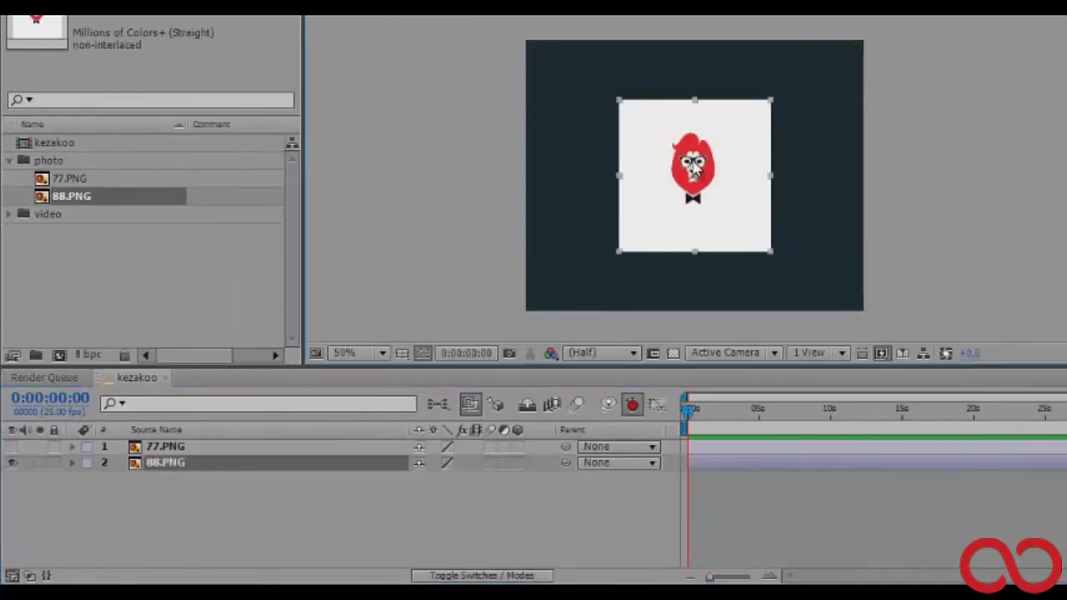
pyautogui.moveTo(696, 101); pyautogui.dragTo(692, 40)
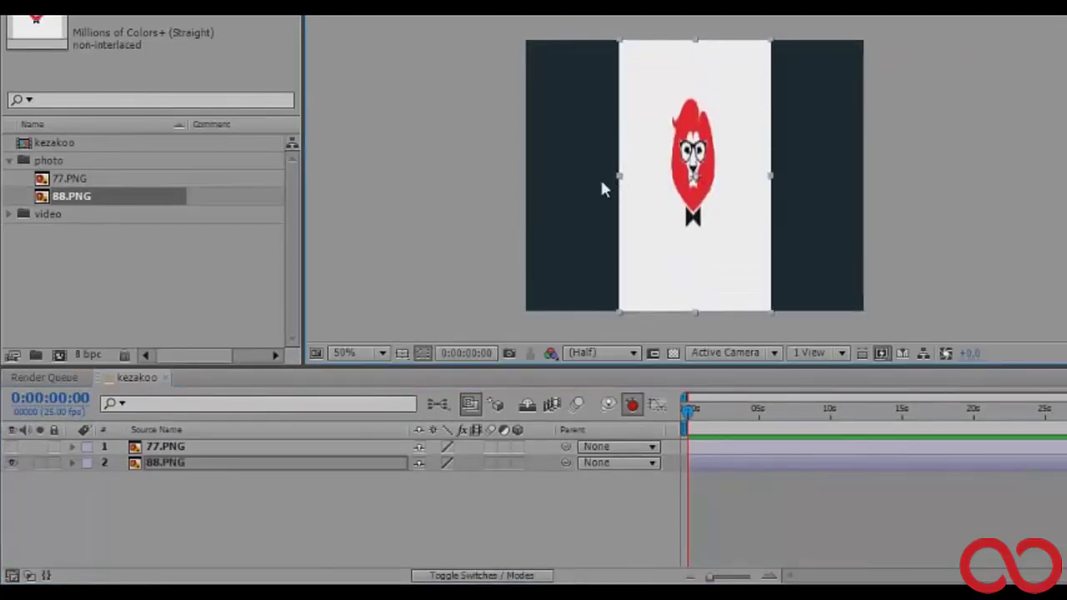
pyautogui.moveTo(601, 183); pyautogui.dragTo(526, 191)
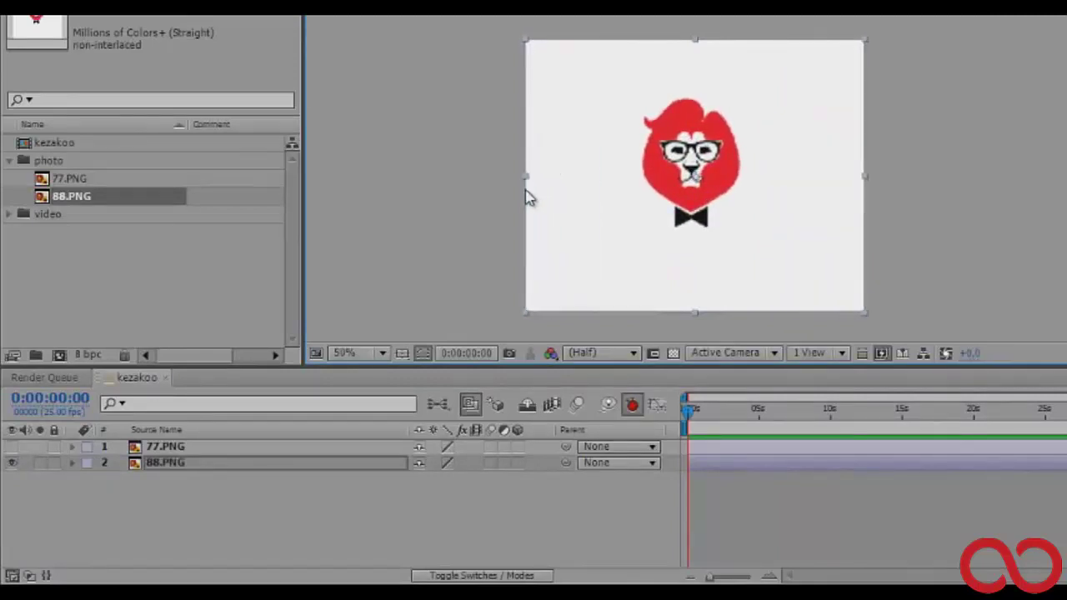
pyautogui.click(1038, 179)
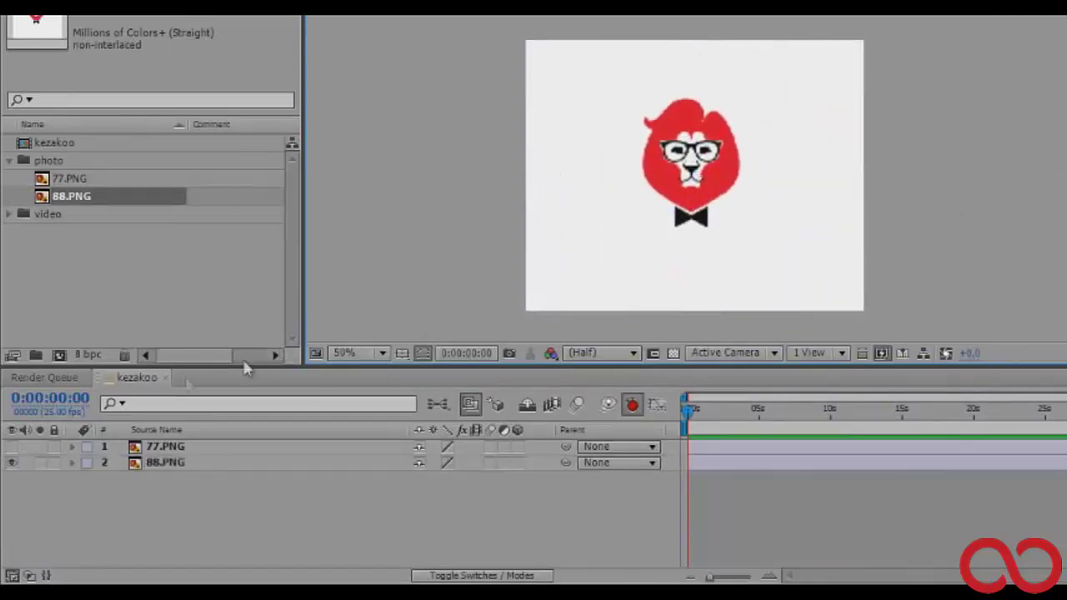
pyautogui.click(12, 447)
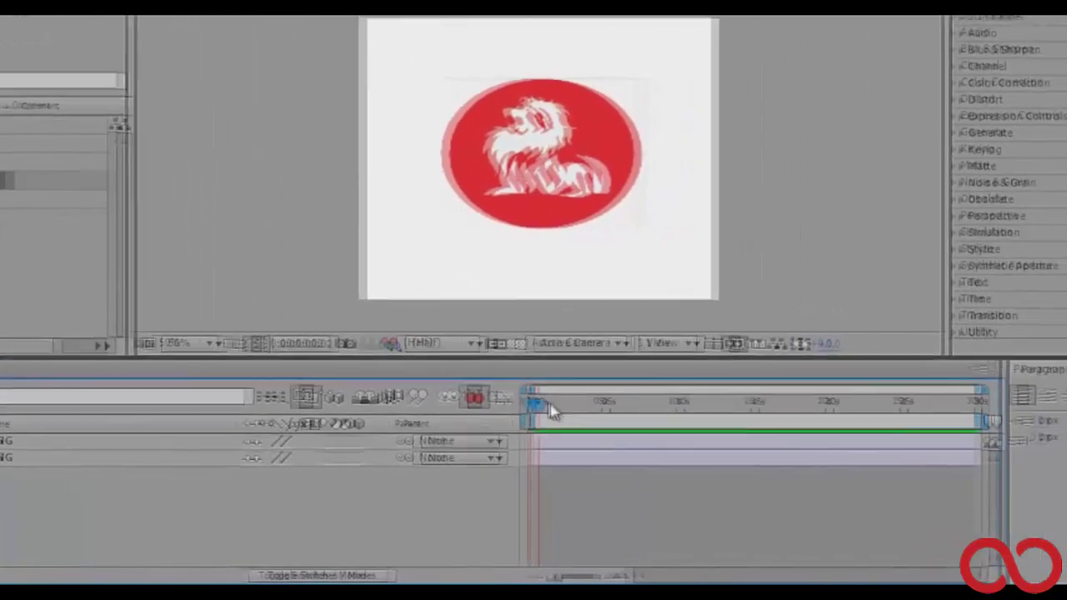
# - Split the 77.PNG layer at 0:00:04:21 using Edit > Split Layer
pyautogui.moveTo(550, 411); pyautogui.dragTo(512, 401)
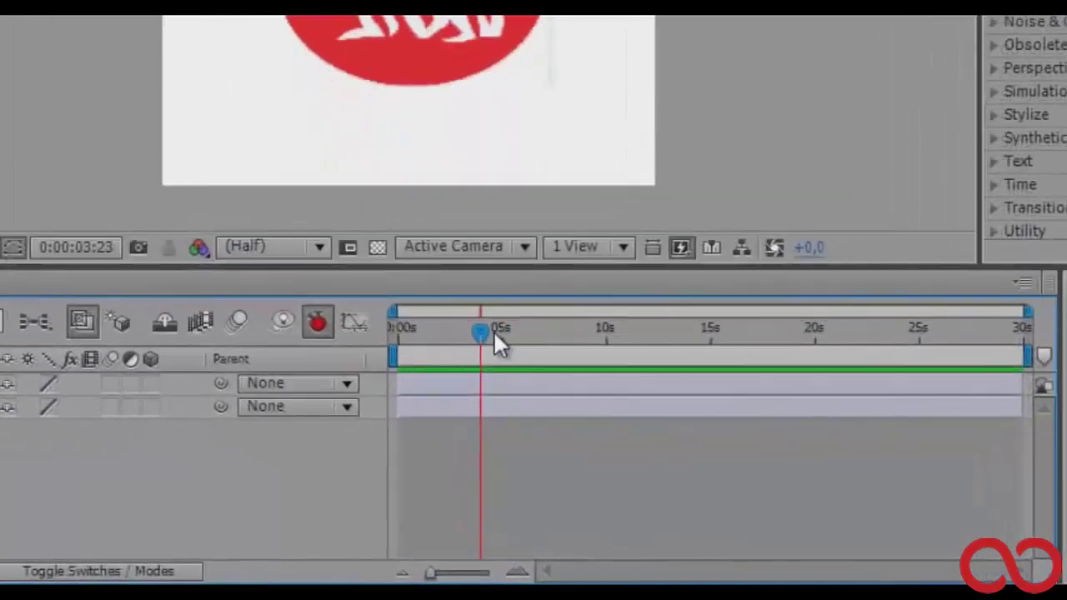
pyautogui.moveTo(492, 330); pyautogui.dragTo(495, 337)
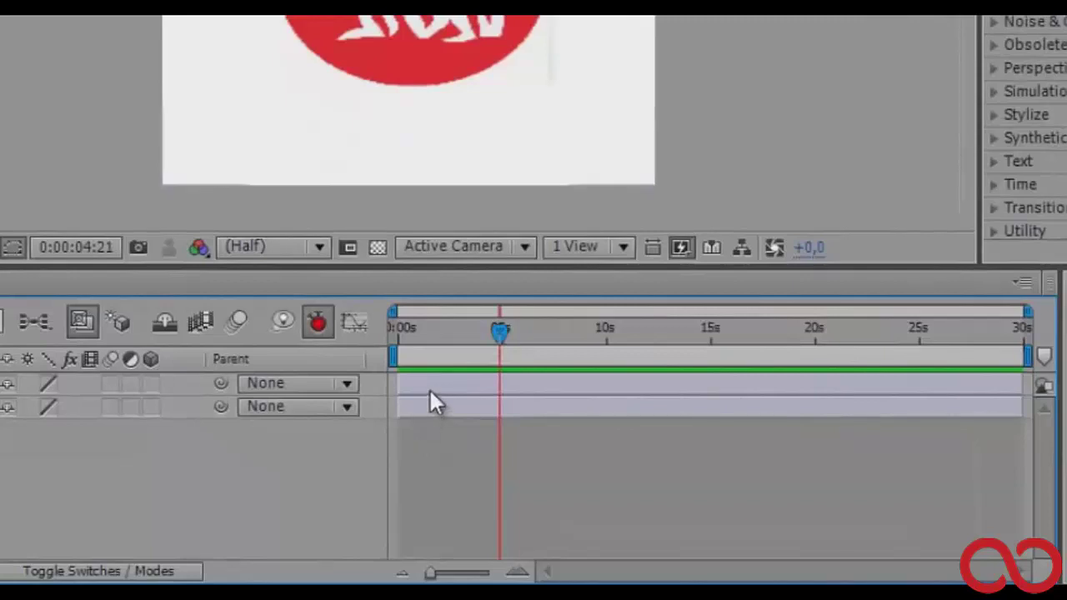
pyautogui.click(430, 389)
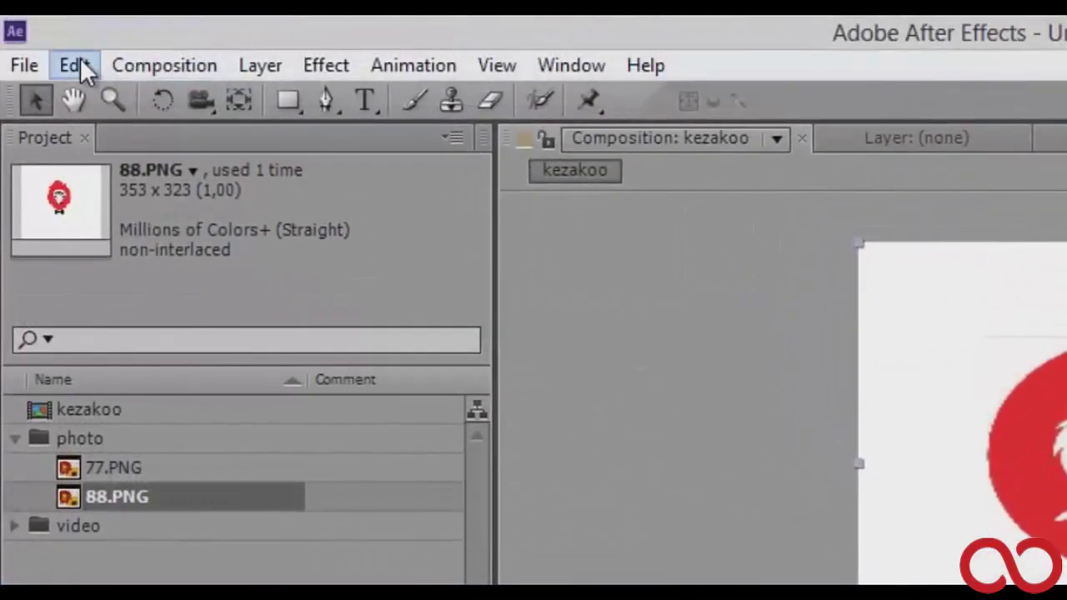
pyautogui.click(81, 63)
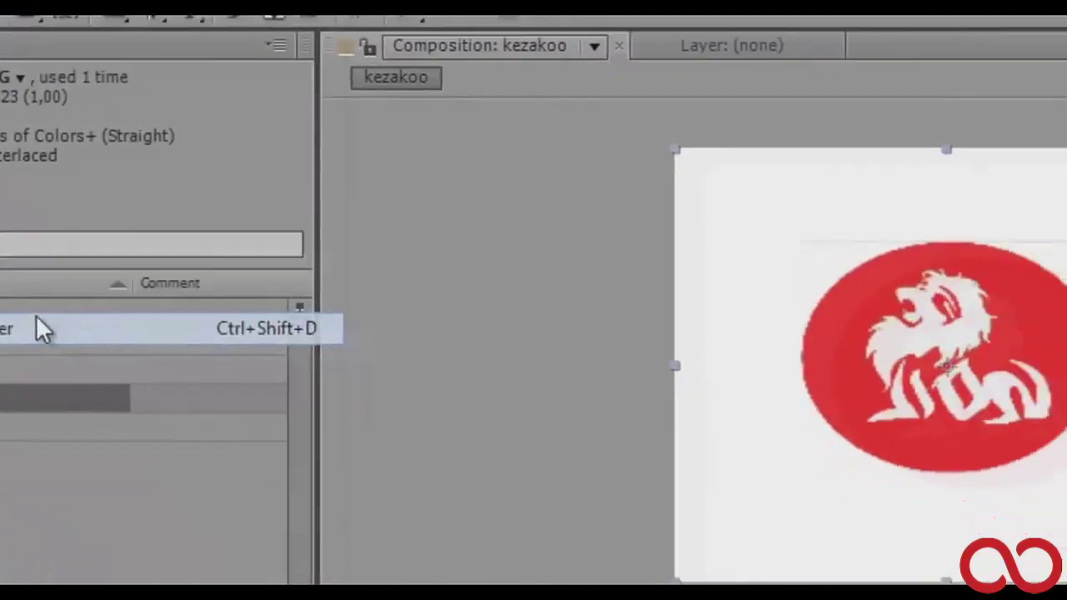
pyautogui.click(36, 317)
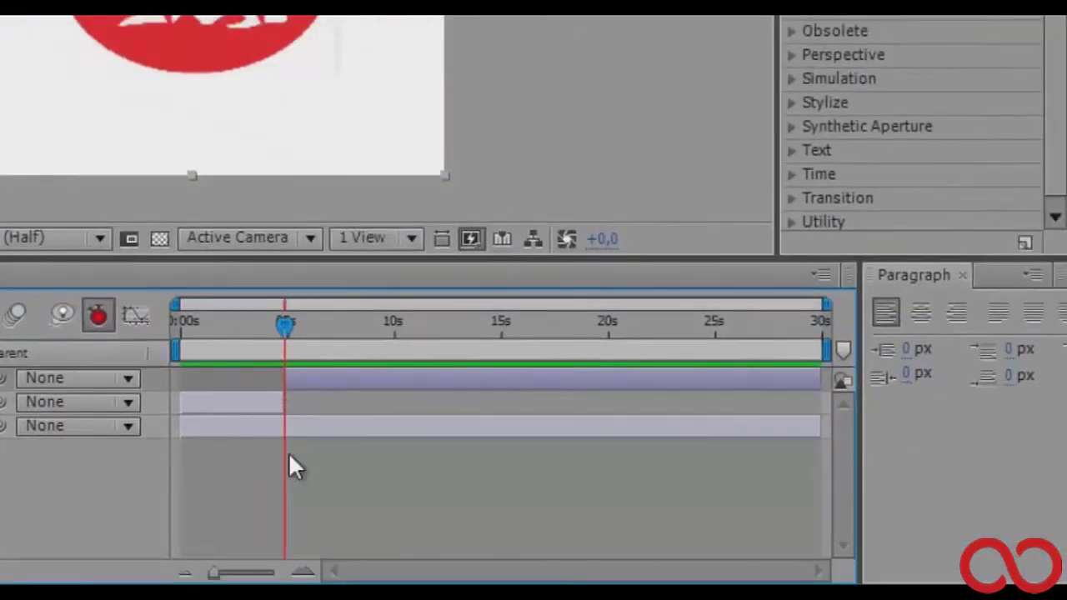
# - Delete the later half of 77.PNG with Edit > Clear
pyautogui.click(253, 407)
pyautogui.click(321, 379)
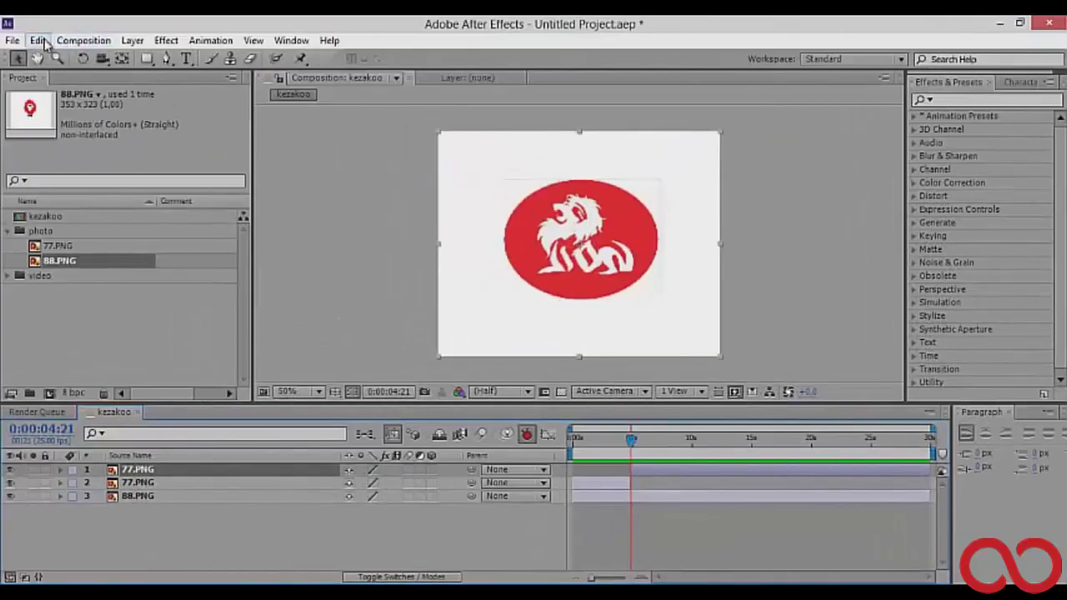
pyautogui.click(37, 40)
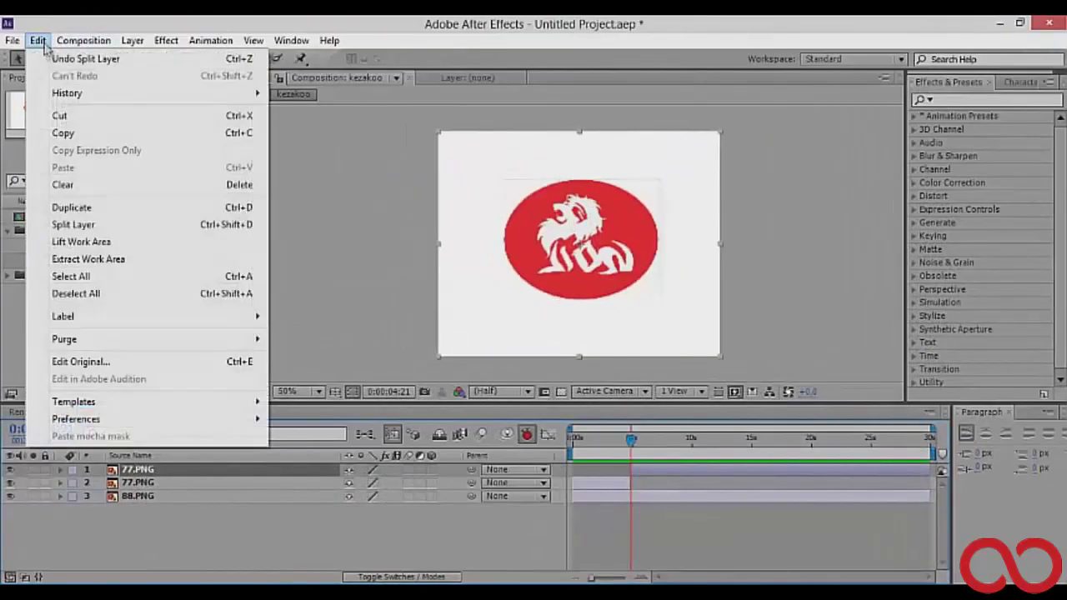
pyautogui.click(110, 185)
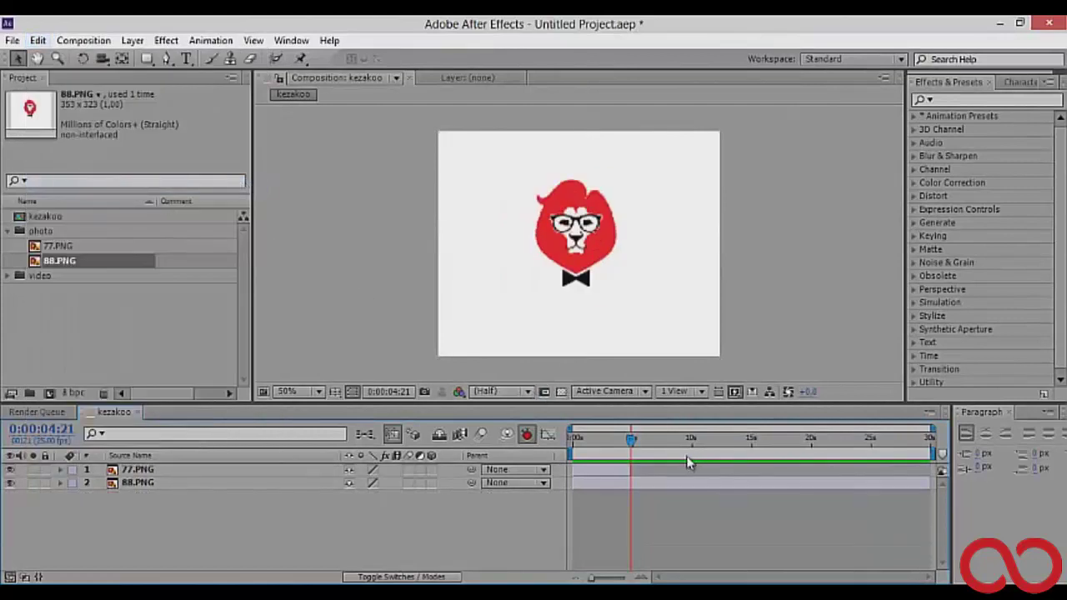
# - Slide 88.PNG to start at 77.PNG's end, trim it to about 11 seconds, and preview
pyautogui.click(620, 485)
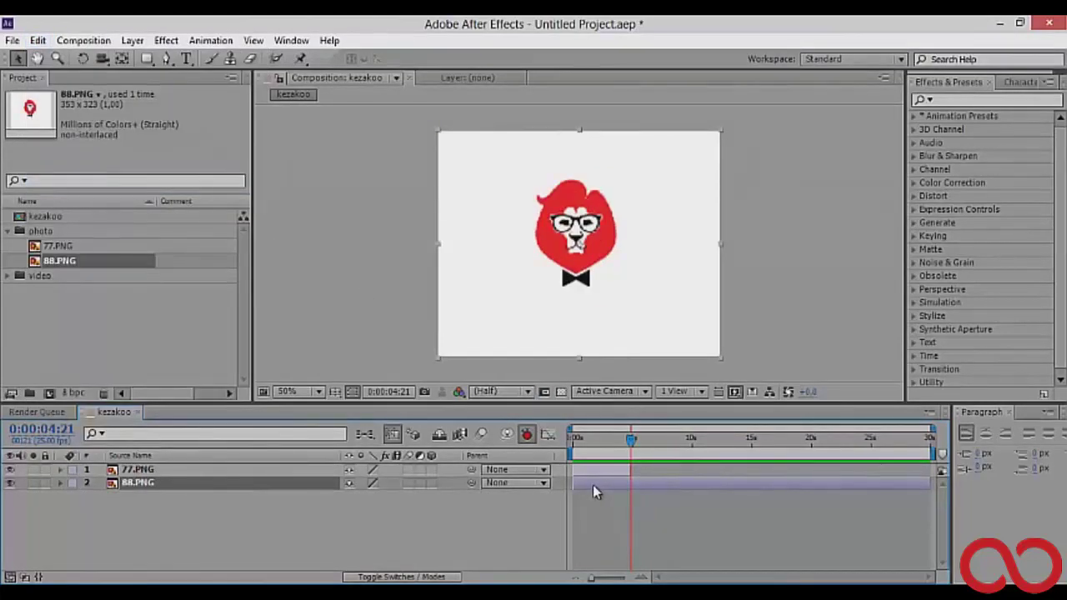
pyautogui.moveTo(593, 484); pyautogui.dragTo(784, 477)
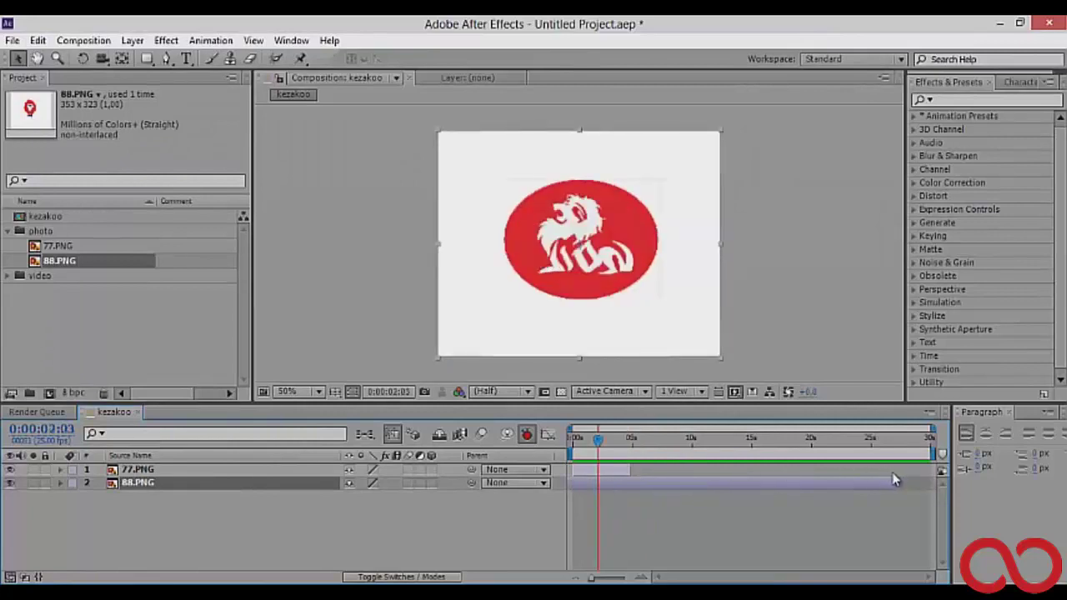
pyautogui.moveTo(895, 482)
pyautogui.mouseDown()
pyautogui.moveTo(615, 482)
pyautogui.moveTo(676, 481)
pyautogui.mouseUp()
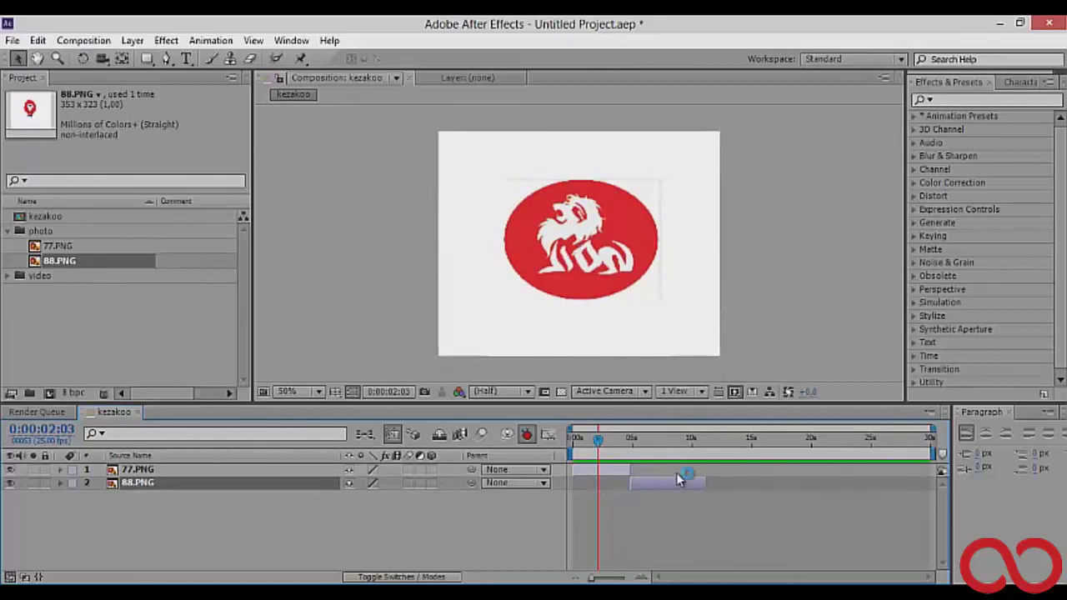
pyautogui.press('space')
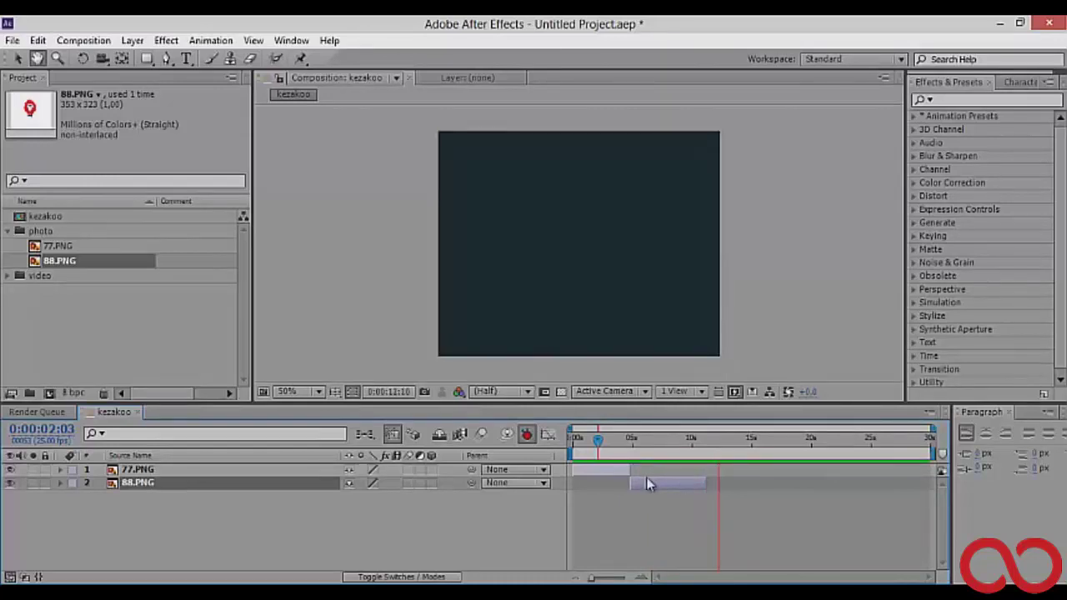
# - Stop playback on a frame showing 77.PNG and apply 3D Channel Extract to the lion logo layer
pyautogui.click(650, 440)
pyautogui.click(615, 439)
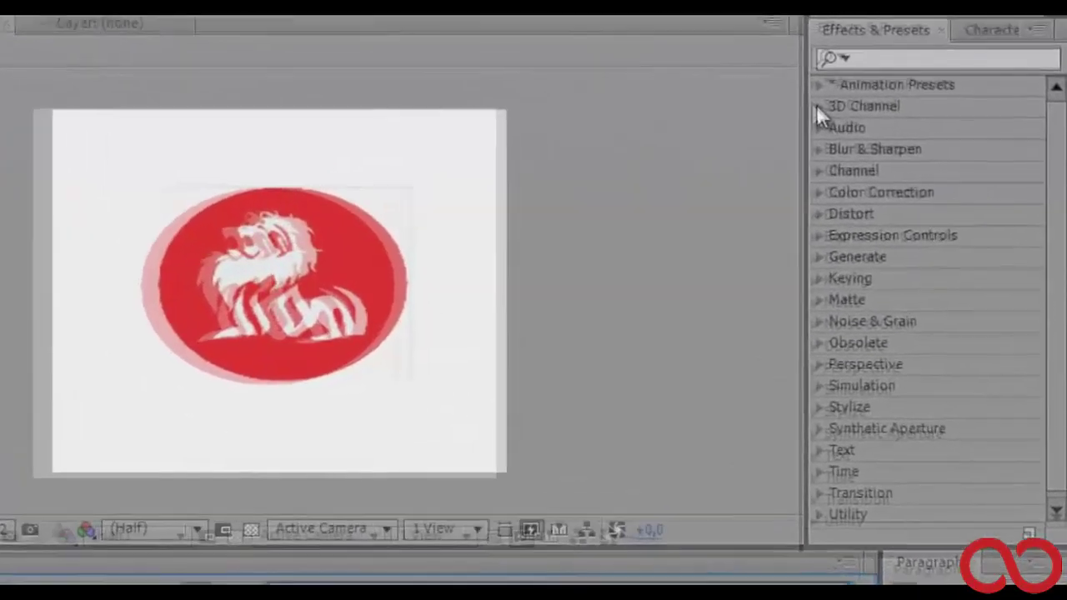
pyautogui.click(913, 129)
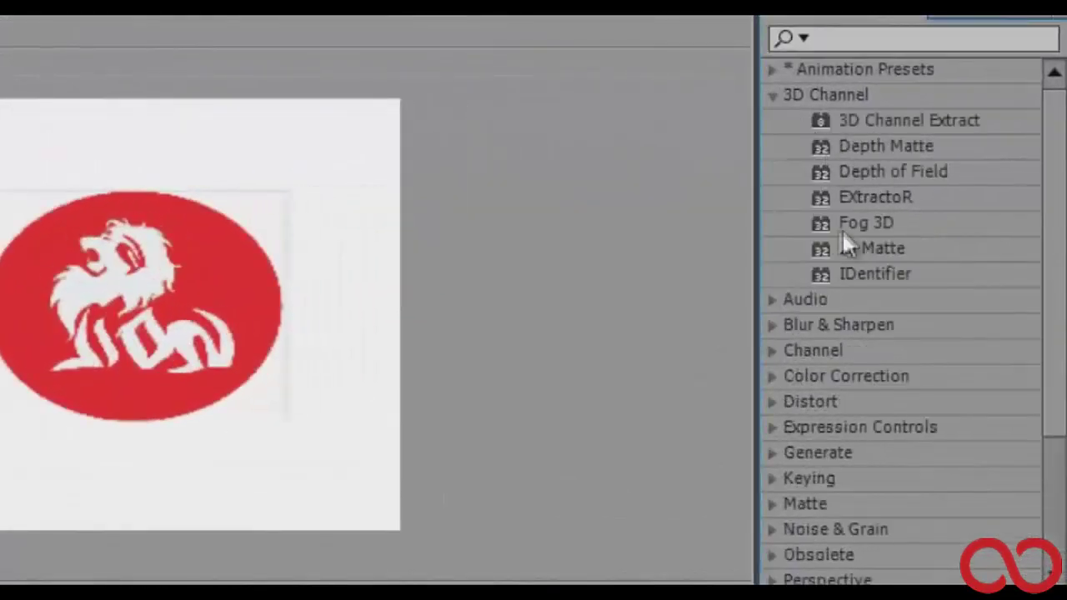
pyautogui.moveTo(851, 125); pyautogui.dragTo(126, 340)
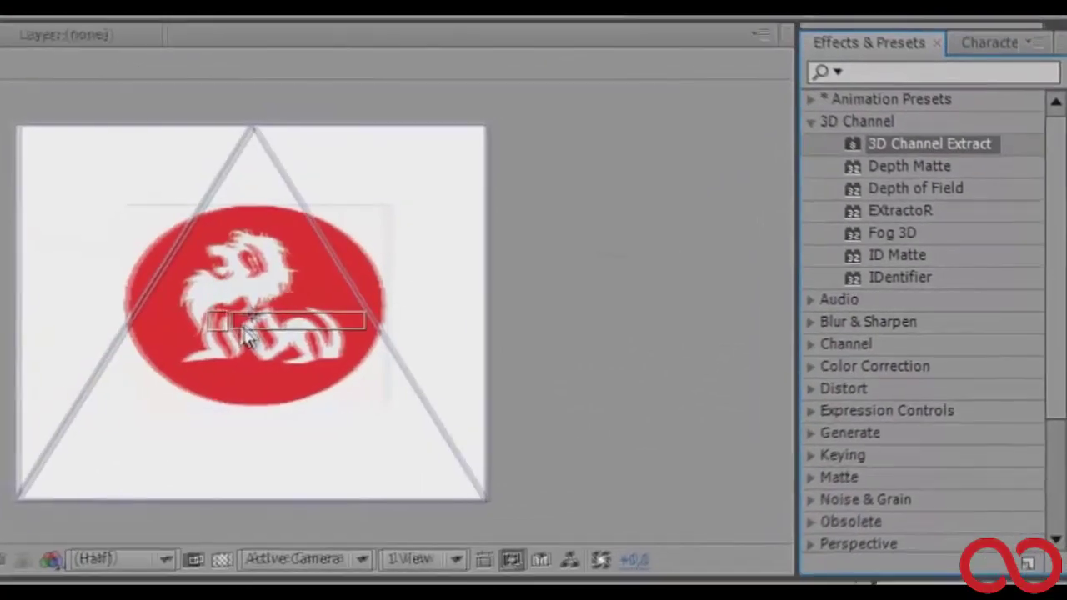
pyautogui.moveTo(248, 336); pyautogui.dragTo(260, 322)
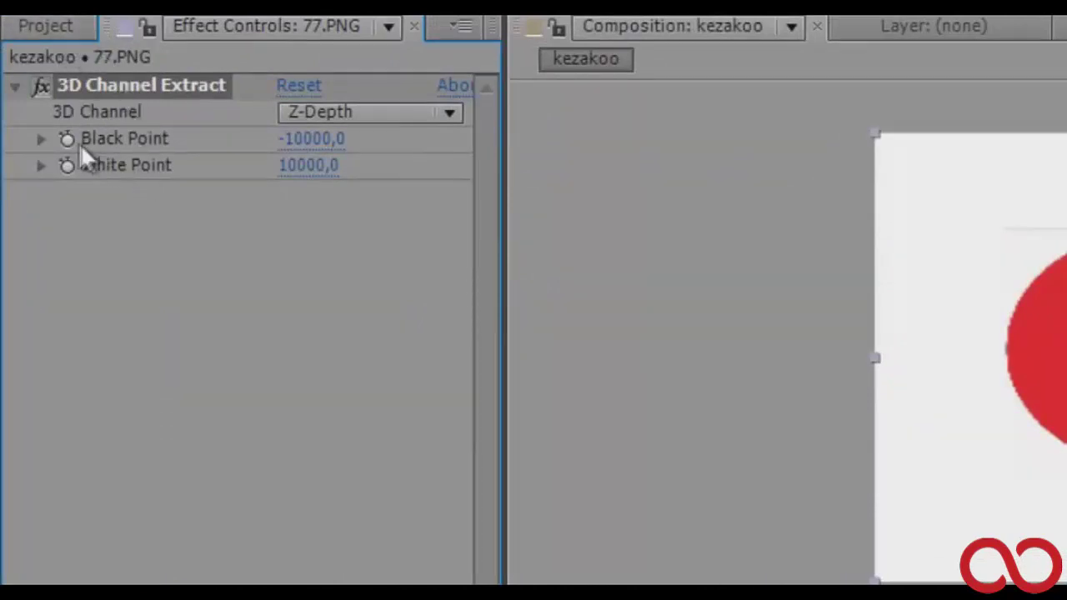
# - Nudge the 3D Channel Extract Black Point slider up to about -9825,8
pyautogui.click(42, 139)
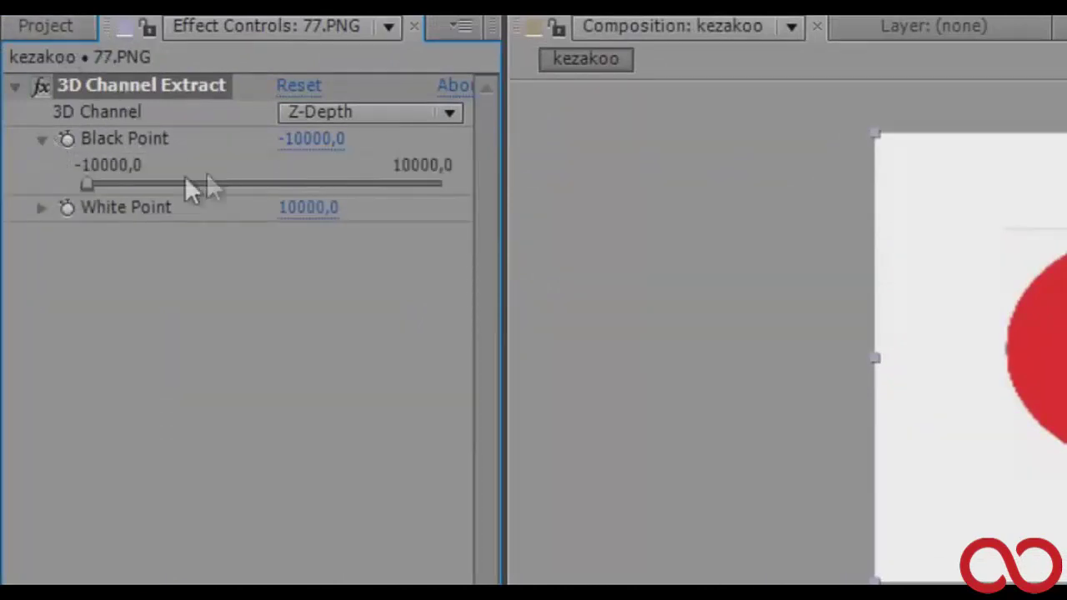
pyautogui.moveTo(87, 183); pyautogui.dragTo(90, 184)
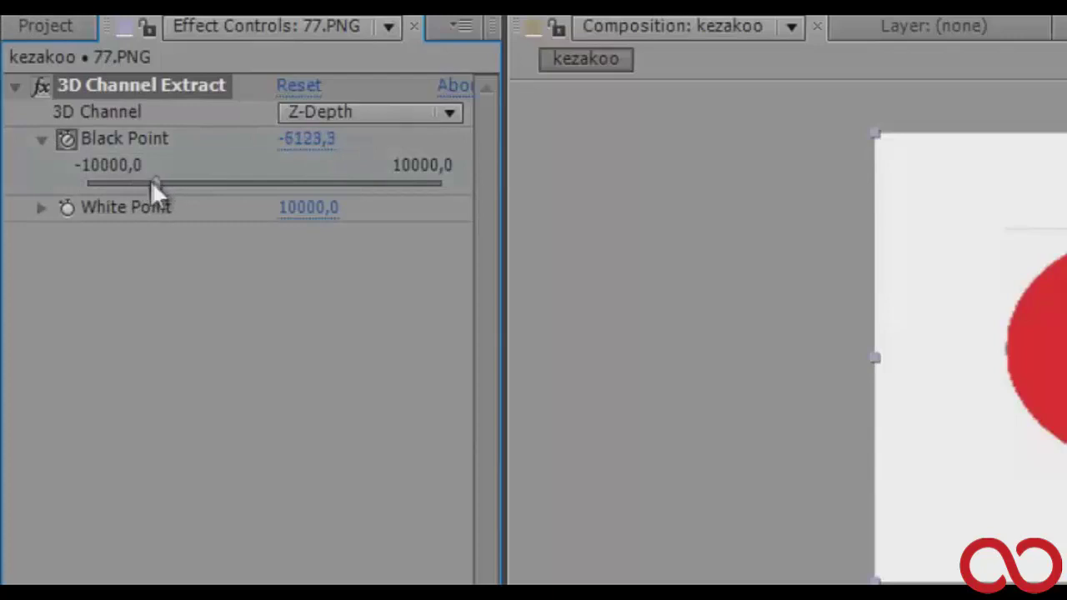